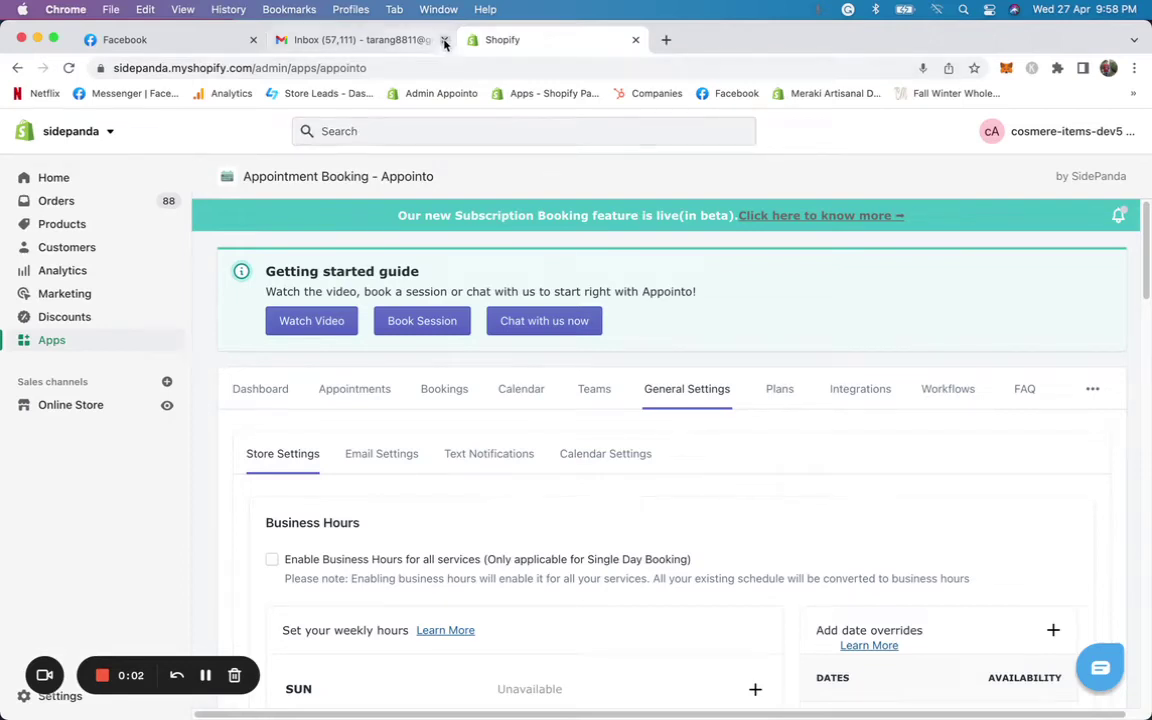
# Close the Gmail tab and confirm Surge Pricing is activated in Store Settings
pyautogui.click(444, 40)
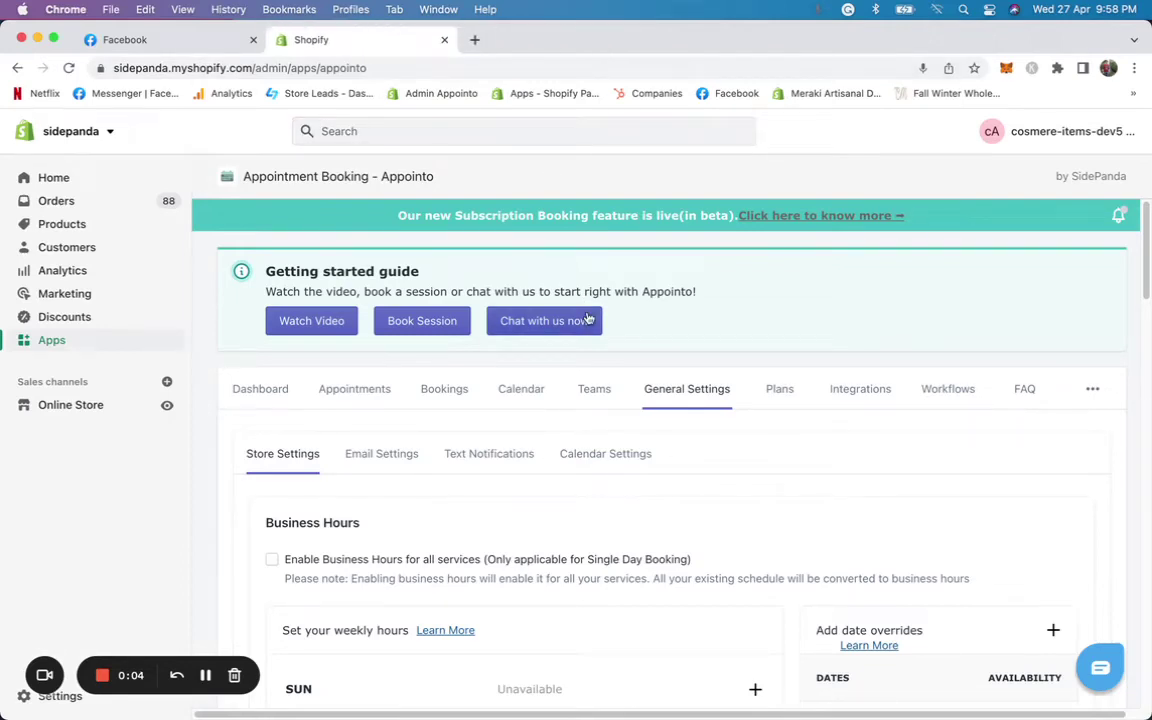
pyautogui.scroll(-10, 582, 420)
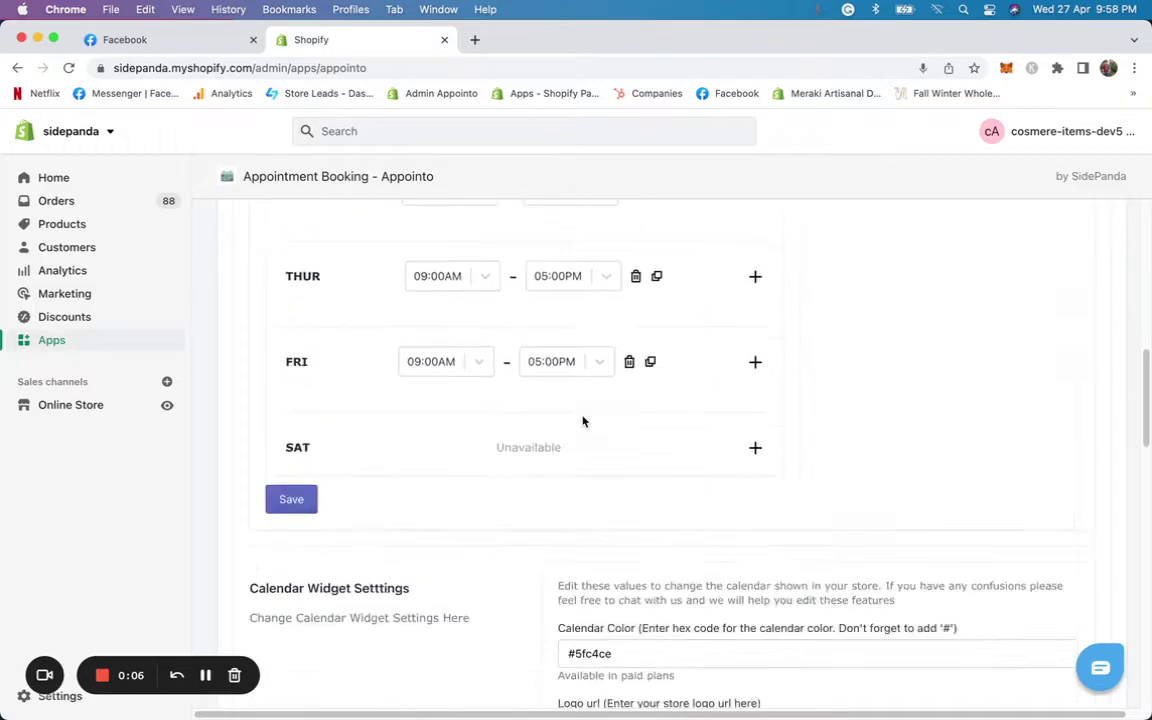
pyautogui.scroll(-5, 582, 420)
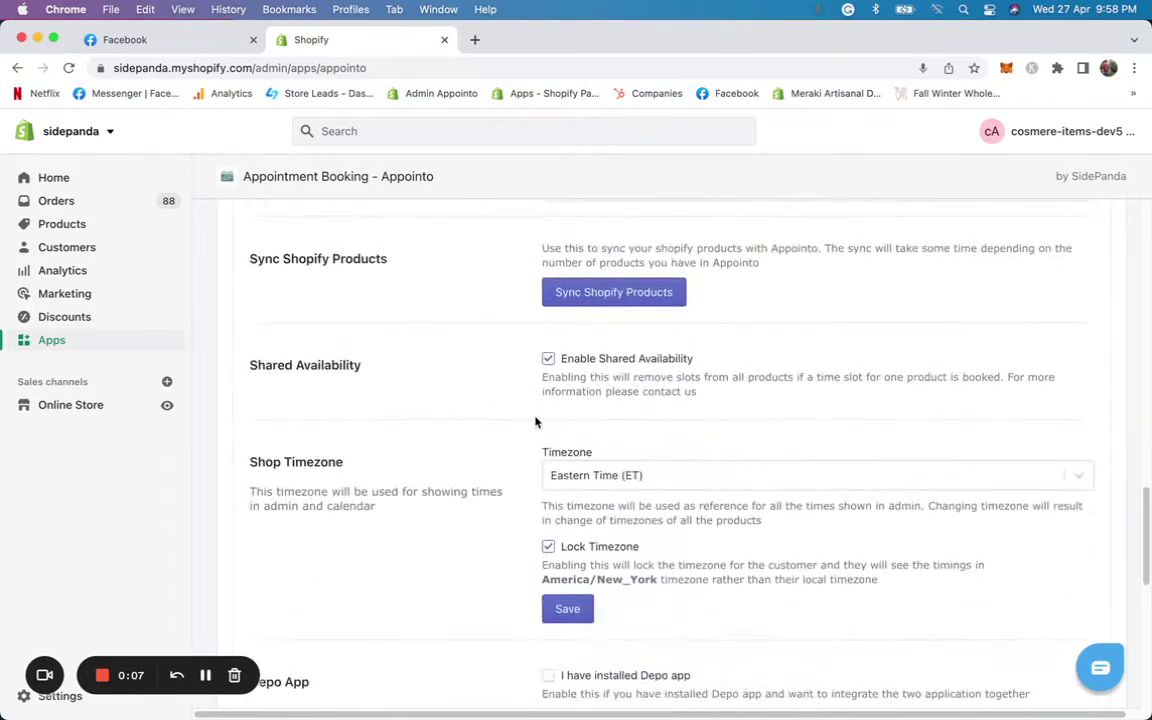
pyautogui.scroll(-3, 535, 420)
pyautogui.scroll(15, 535, 420)
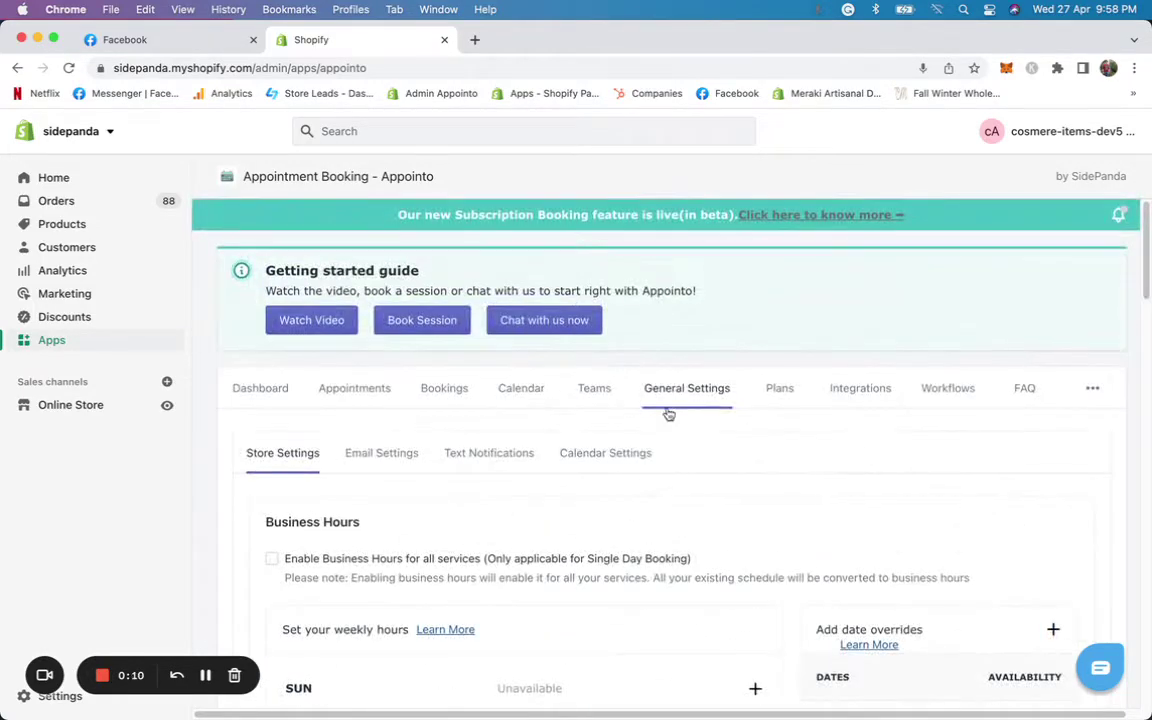
pyautogui.scroll(-10, 666, 411)
pyautogui.scroll(-5, 668, 411)
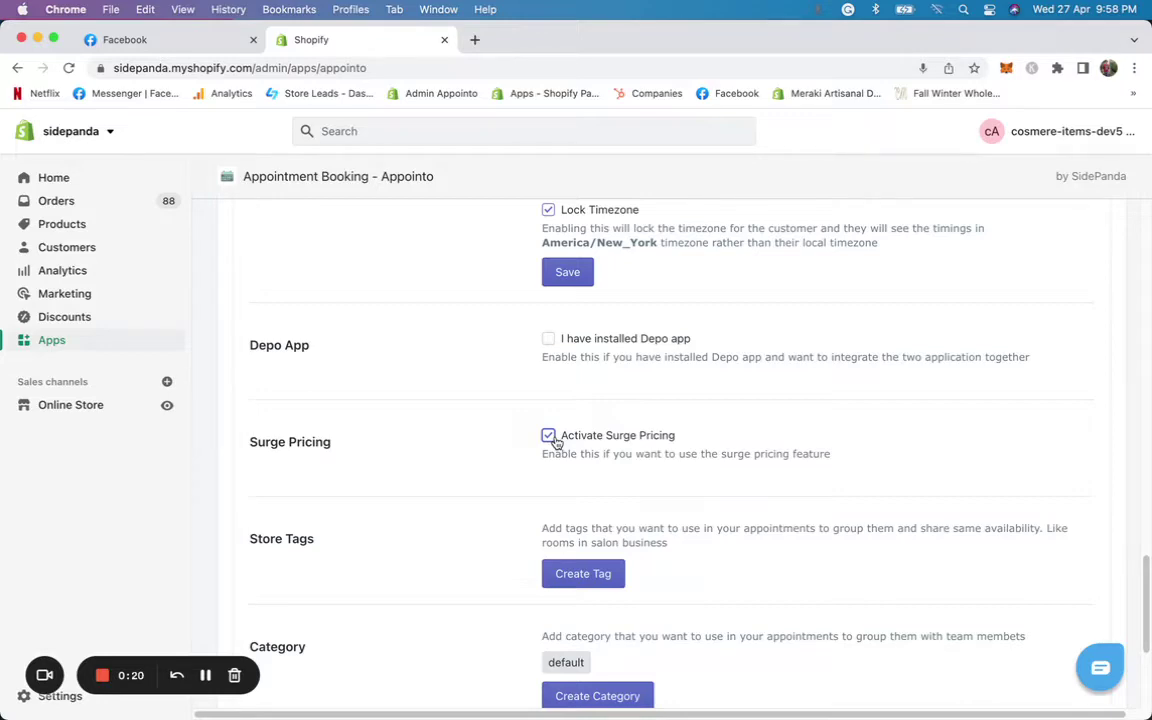
pyautogui.scroll(20, 554, 441)
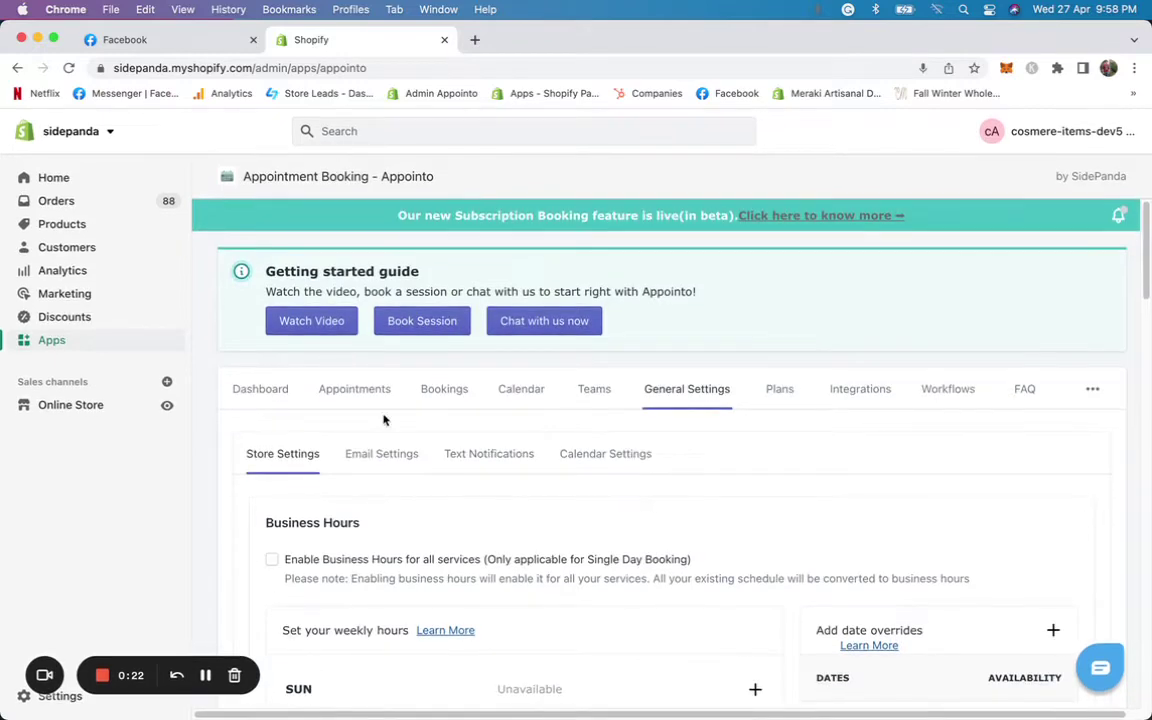
# Expand Premium Plan's Surge Pricing and bring its Monday–Friday 09:00AM–05:00PM hours into view
pyautogui.scroll(-5, 602, 599)
pyautogui.scroll(5, 602, 599)
pyautogui.click(386, 398)
pyautogui.scroll(-3, 512, 481)
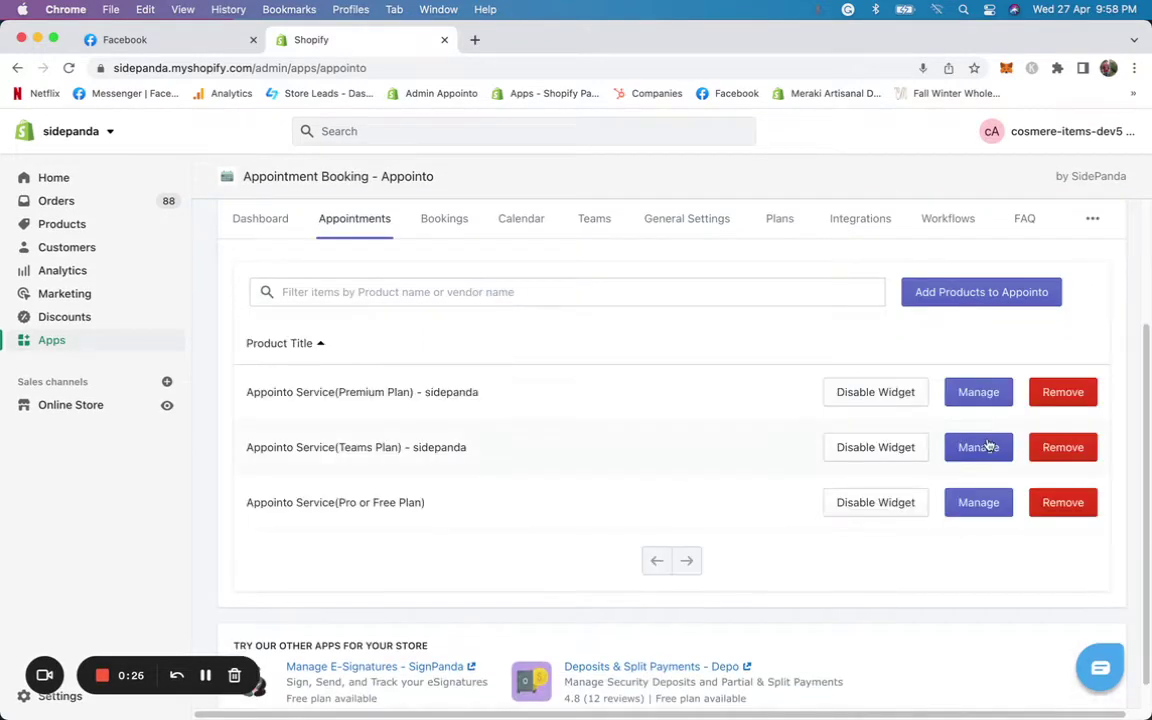
pyautogui.click(985, 392)
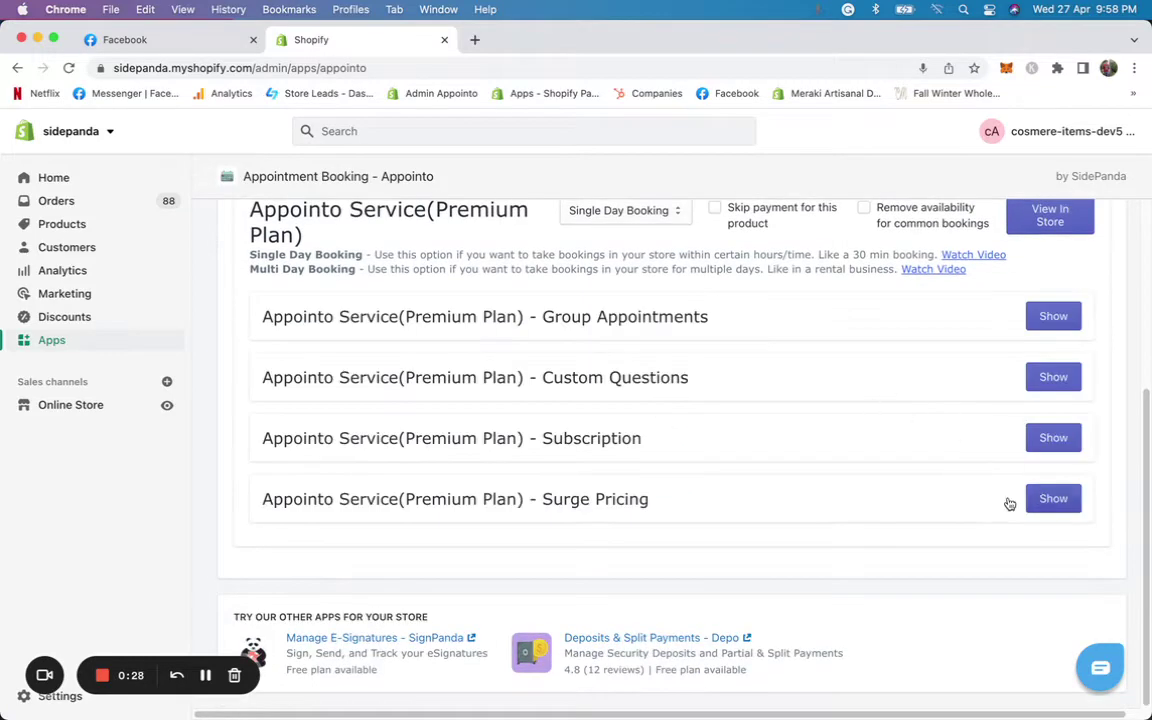
pyautogui.click(1030, 499)
pyautogui.scroll(-10, 635, 578)
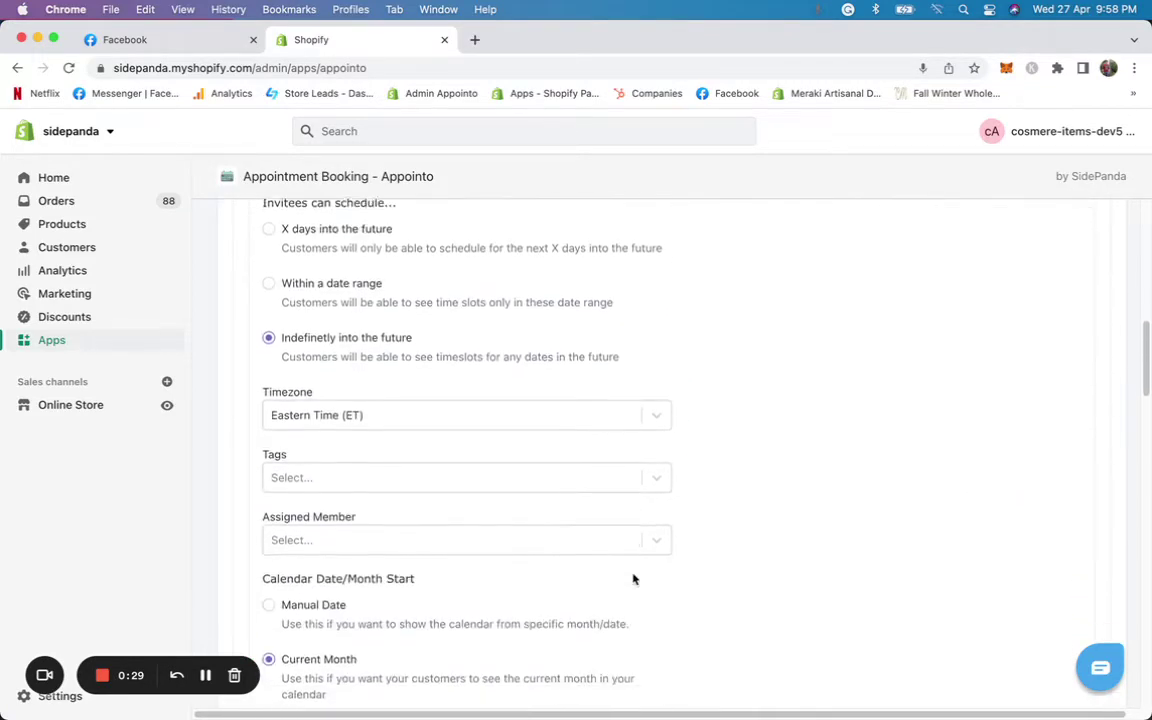
pyautogui.scroll(-5, 633, 578)
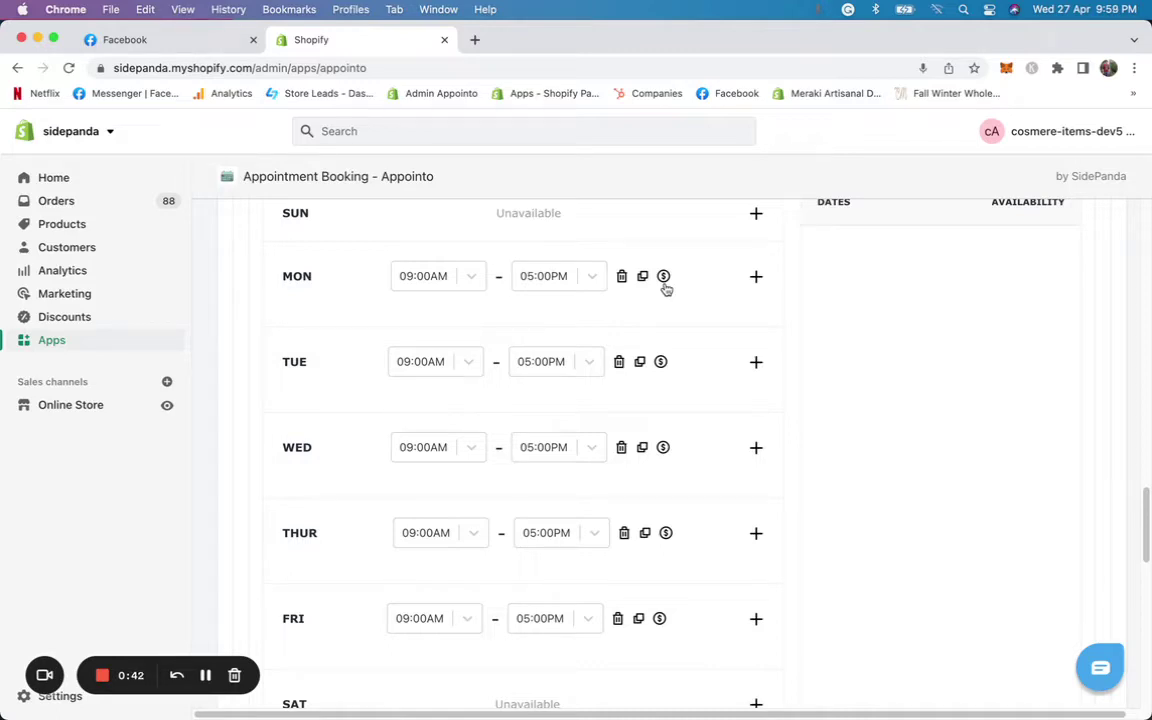
# End Monday's first slot at 12:00PM and give it a custom price of 20
pyautogui.click(555, 279)
pyautogui.scroll(10, 540, 368)
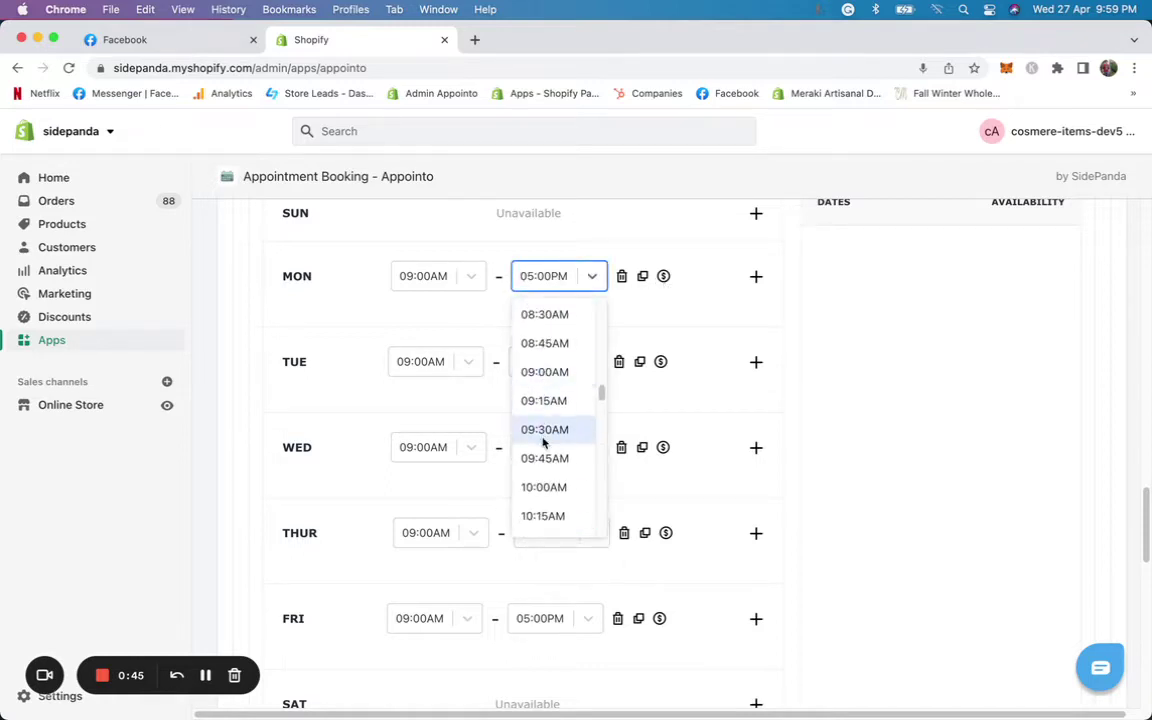
pyautogui.scroll(-3, 544, 445)
pyautogui.scroll(-3, 548, 470)
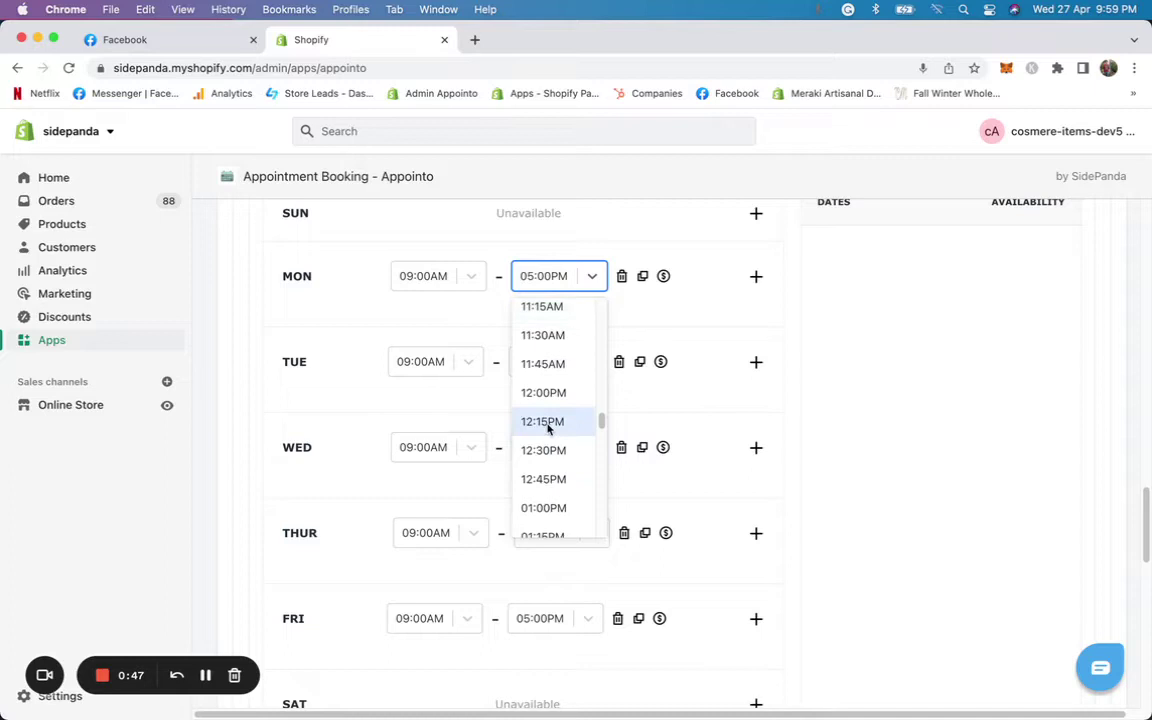
pyautogui.click(545, 393)
pyautogui.click(663, 276)
pyautogui.click(635, 273)
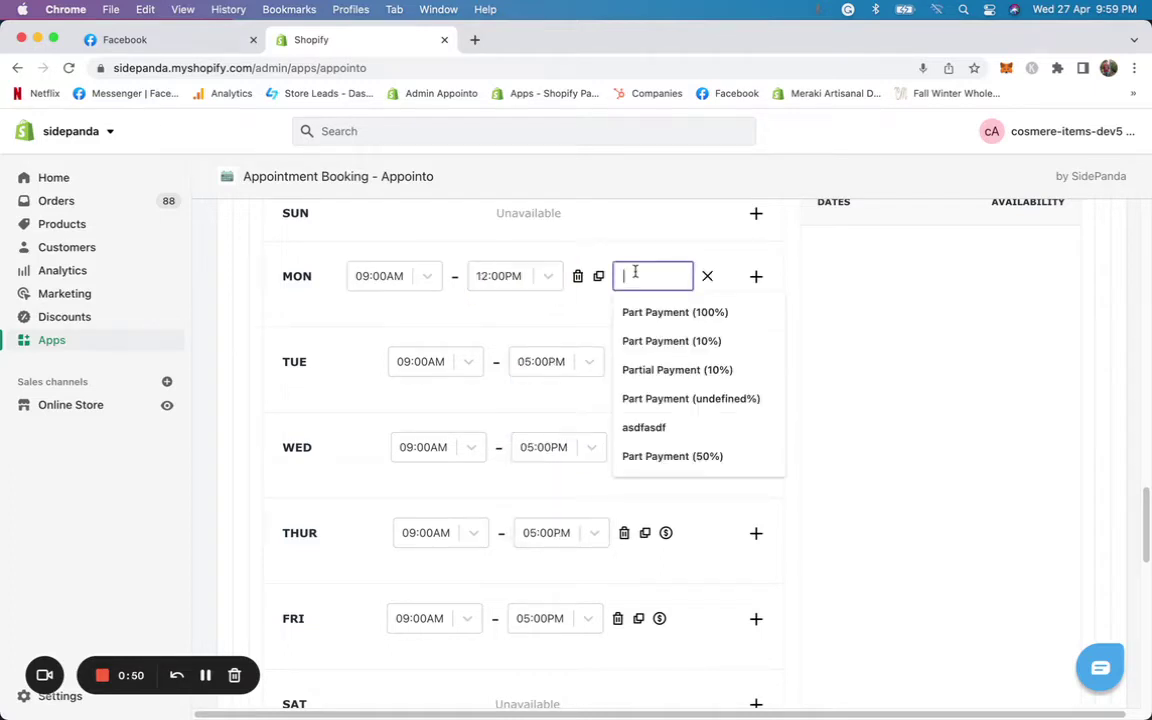
pyautogui.write('20')
# Add a second Monday slot from 12:00PM to 05:00PM
pyautogui.click(756, 276)
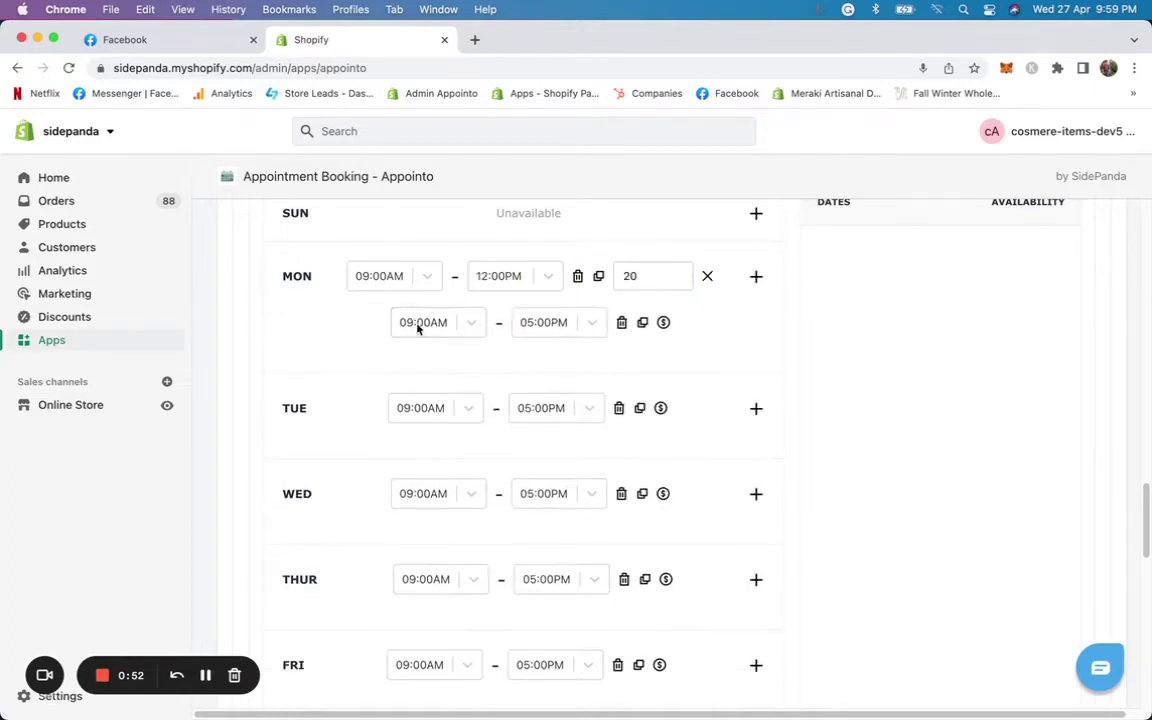
pyautogui.click(420, 323)
pyautogui.scroll(-5, 435, 488)
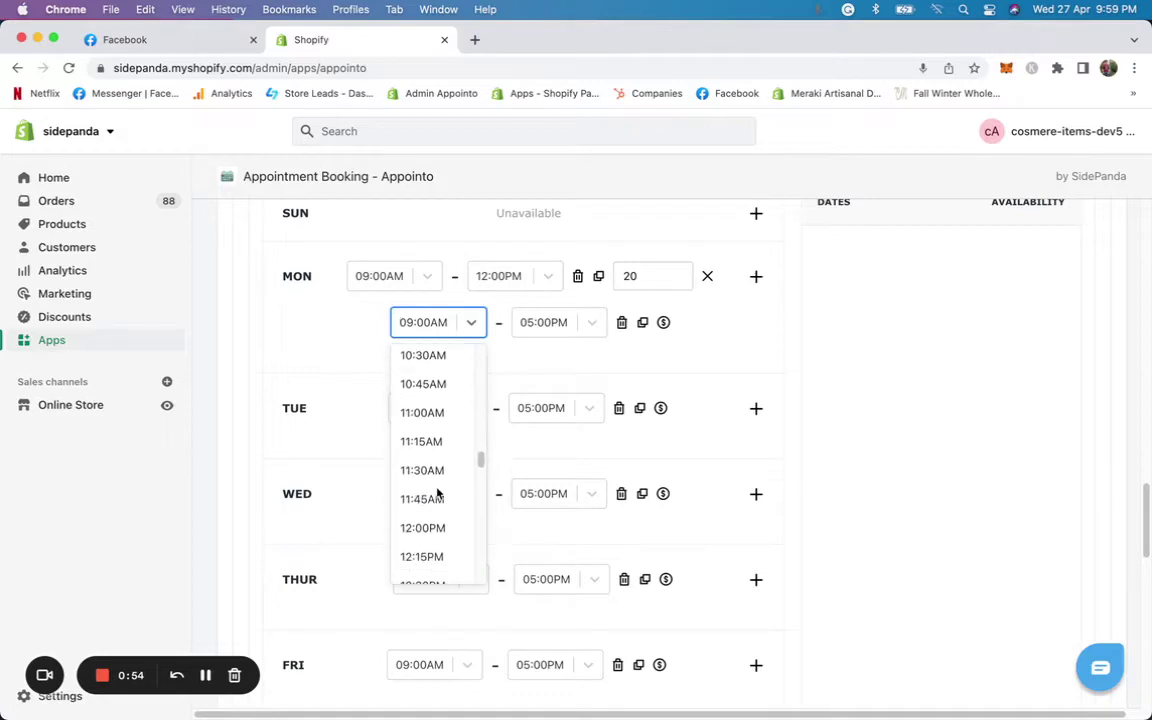
pyautogui.click(431, 528)
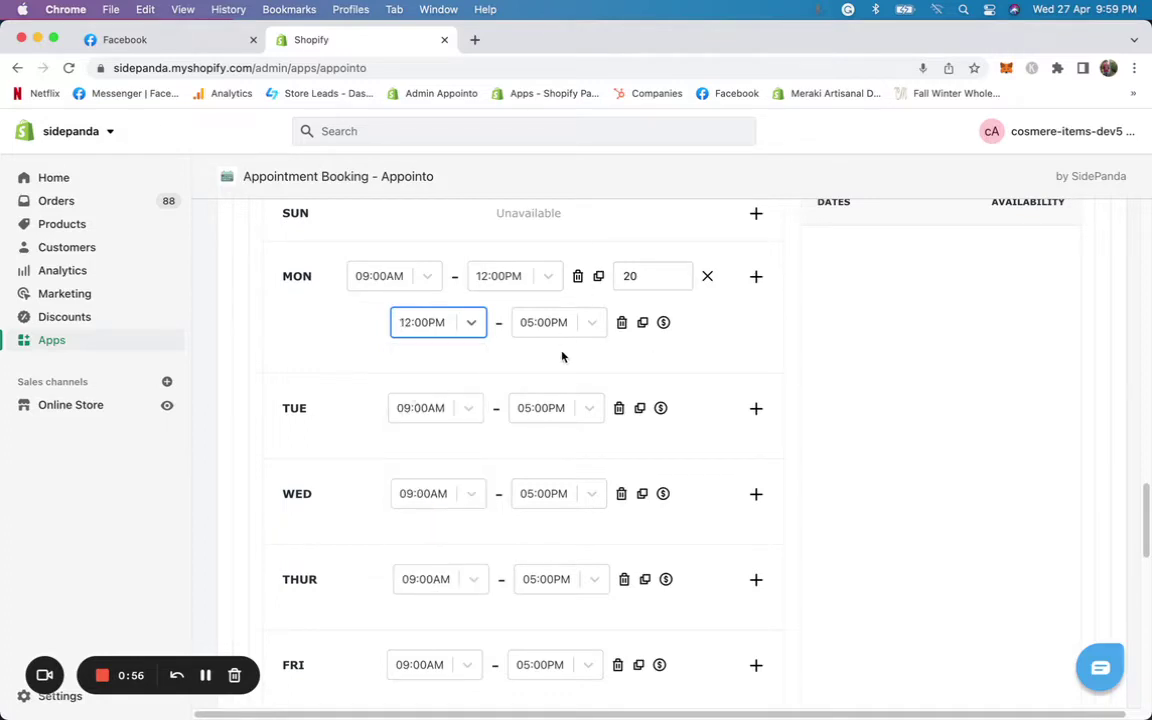
pyautogui.scroll(2, 1147, 246)
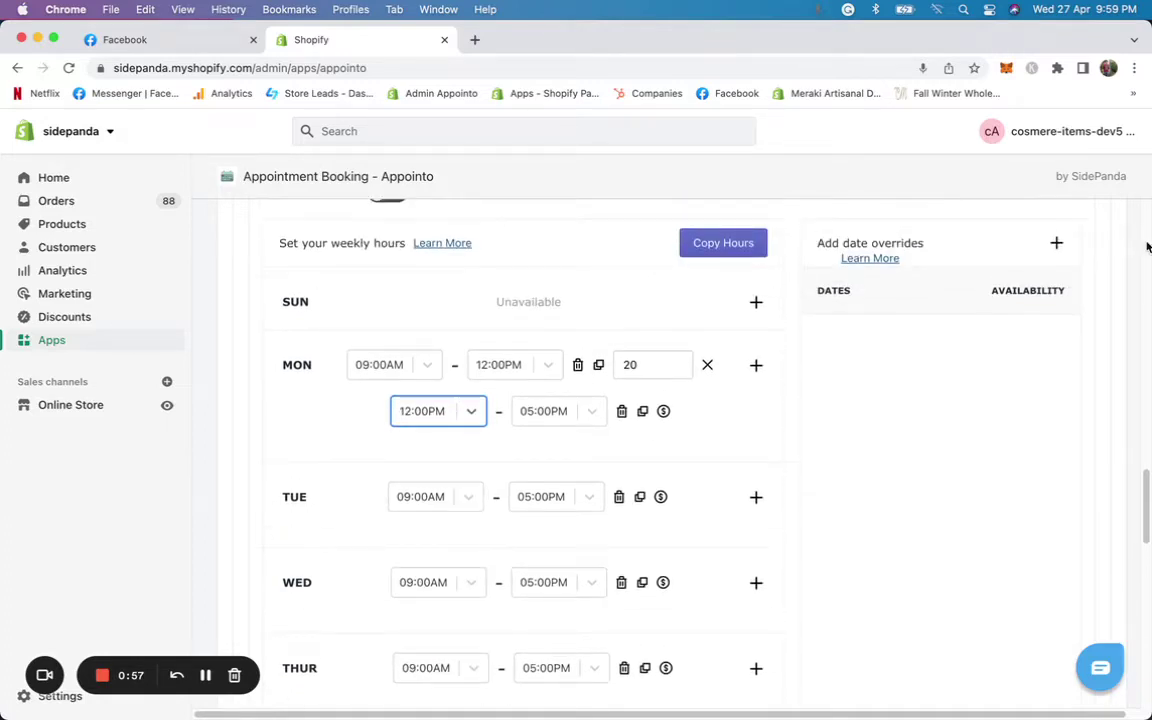
# Add an April 28 date override, 09:00AM–05:00PM, with a custom price of 15
pyautogui.click(1055, 243)
pyautogui.click(732, 528)
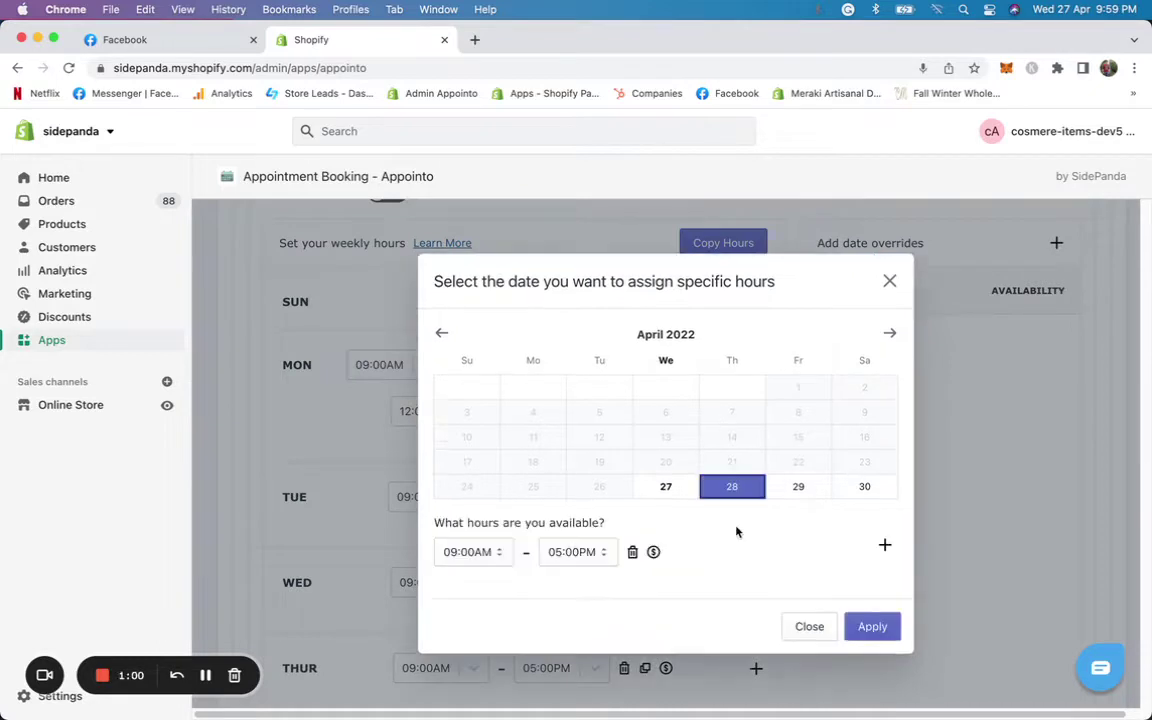
pyautogui.click(652, 552)
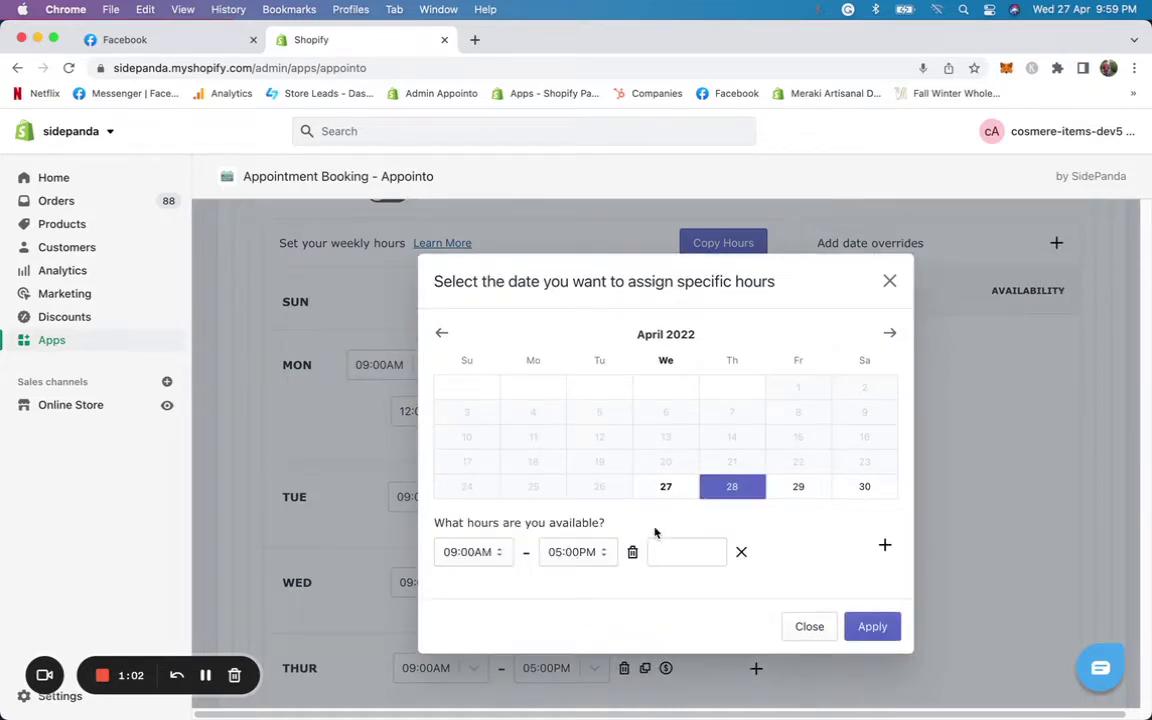
pyautogui.click(658, 551)
pyautogui.write('10')
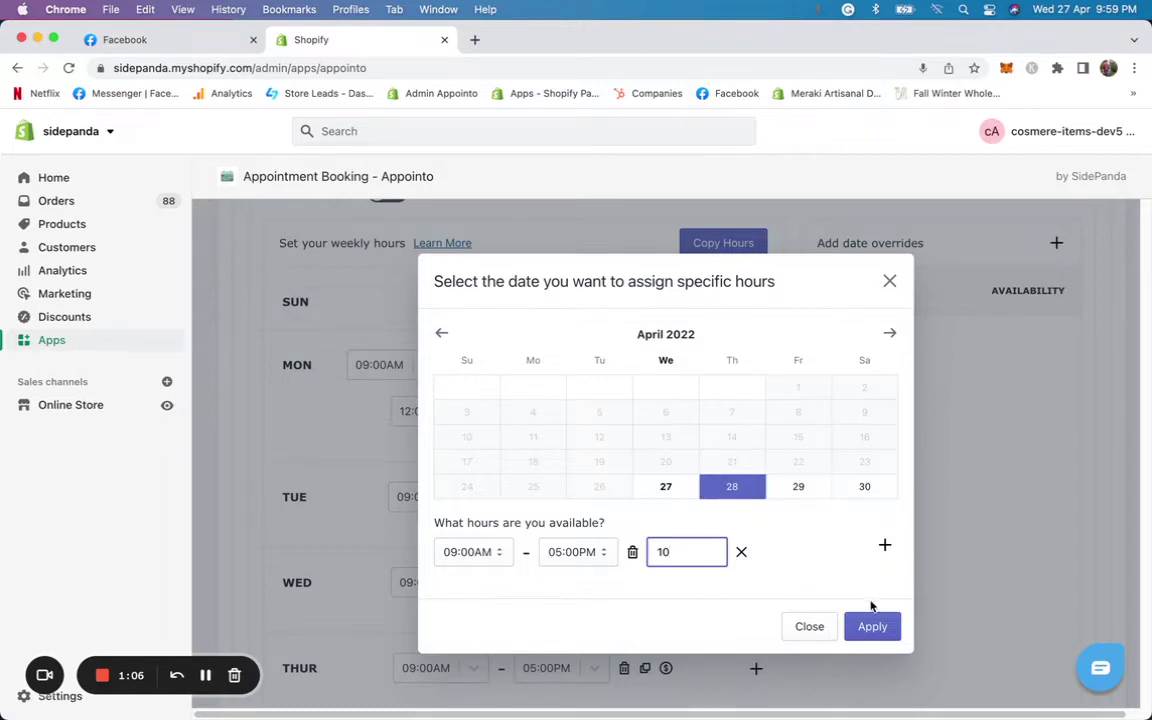
pyautogui.press('BackSpace')
pyautogui.write('5')
pyautogui.click(872, 626)
# Save the Surge Pricing settings
pyautogui.scroll(5, 900, 340)
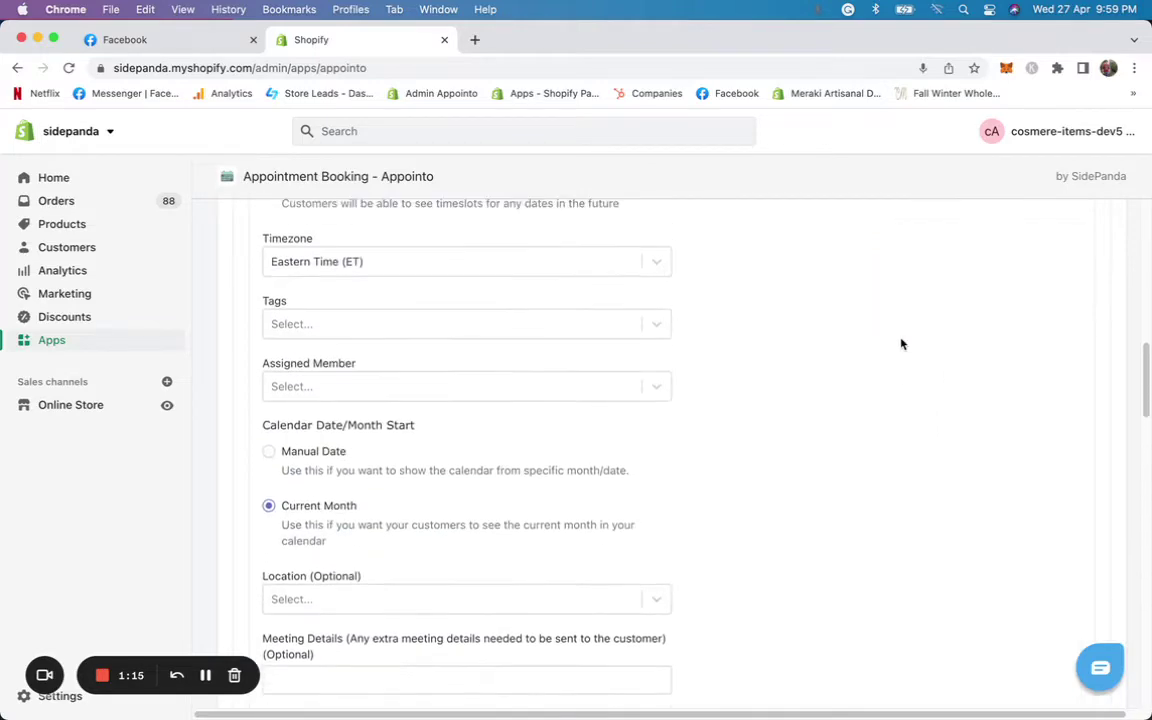
pyautogui.scroll(6, 900, 344)
pyautogui.click(988, 528)
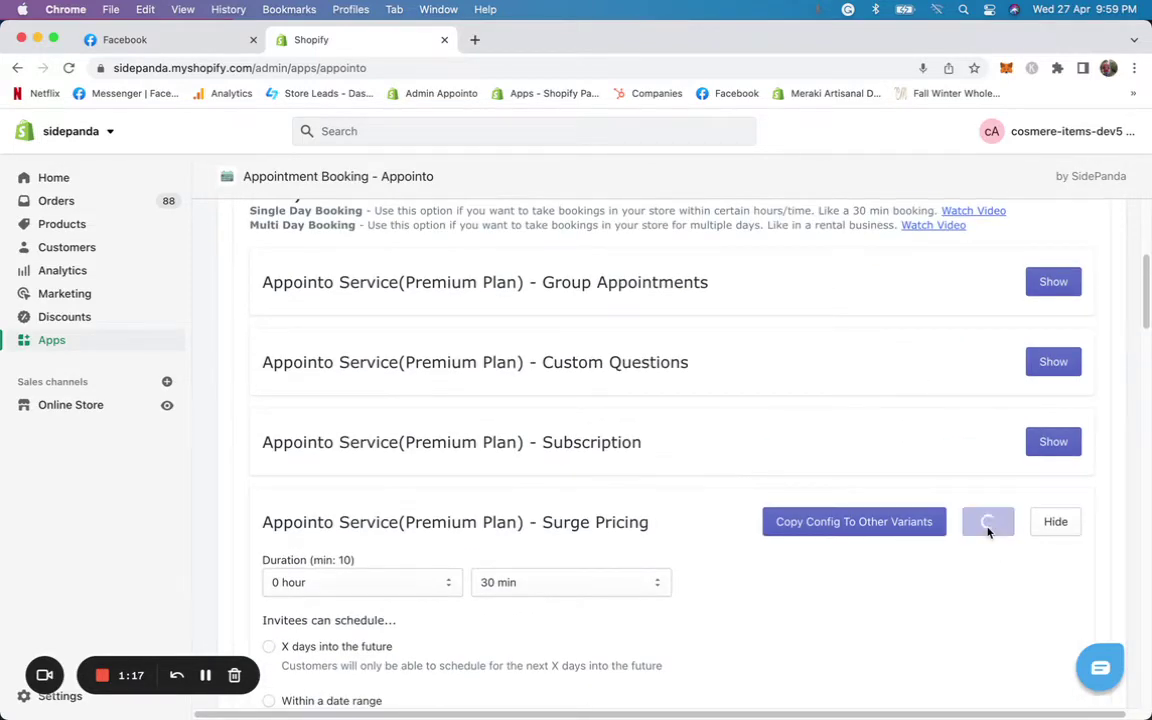
pyautogui.scroll(-10, 990, 533)
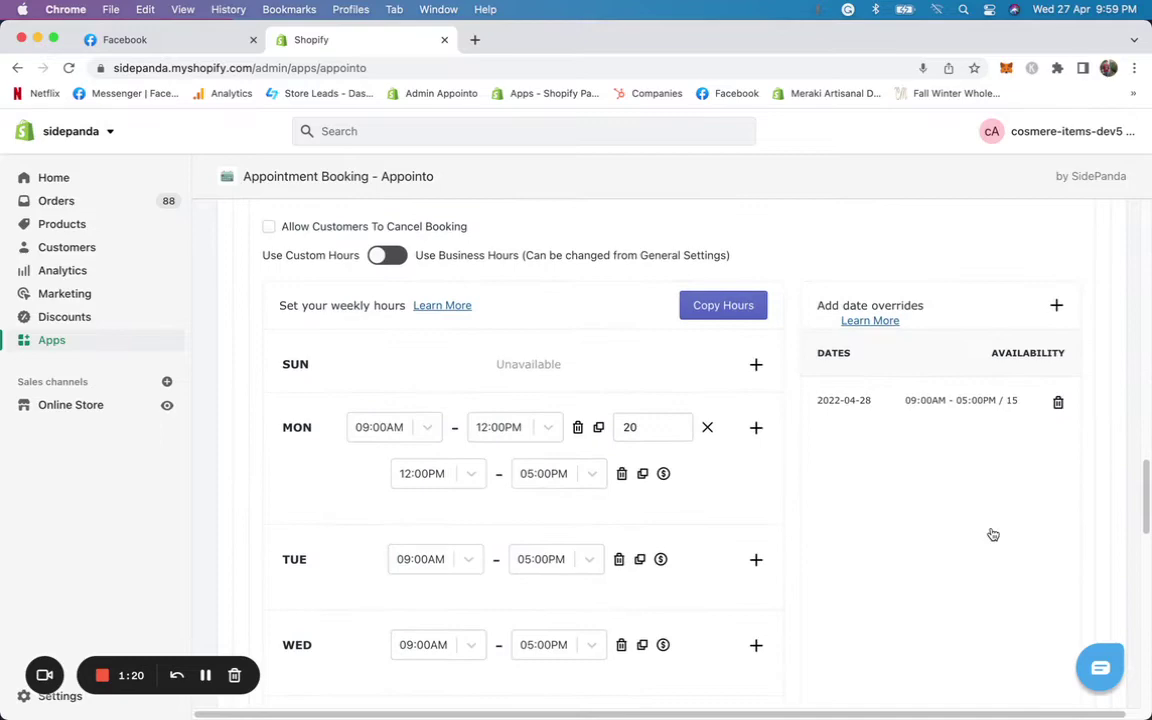
pyautogui.scroll(15, 1020, 400)
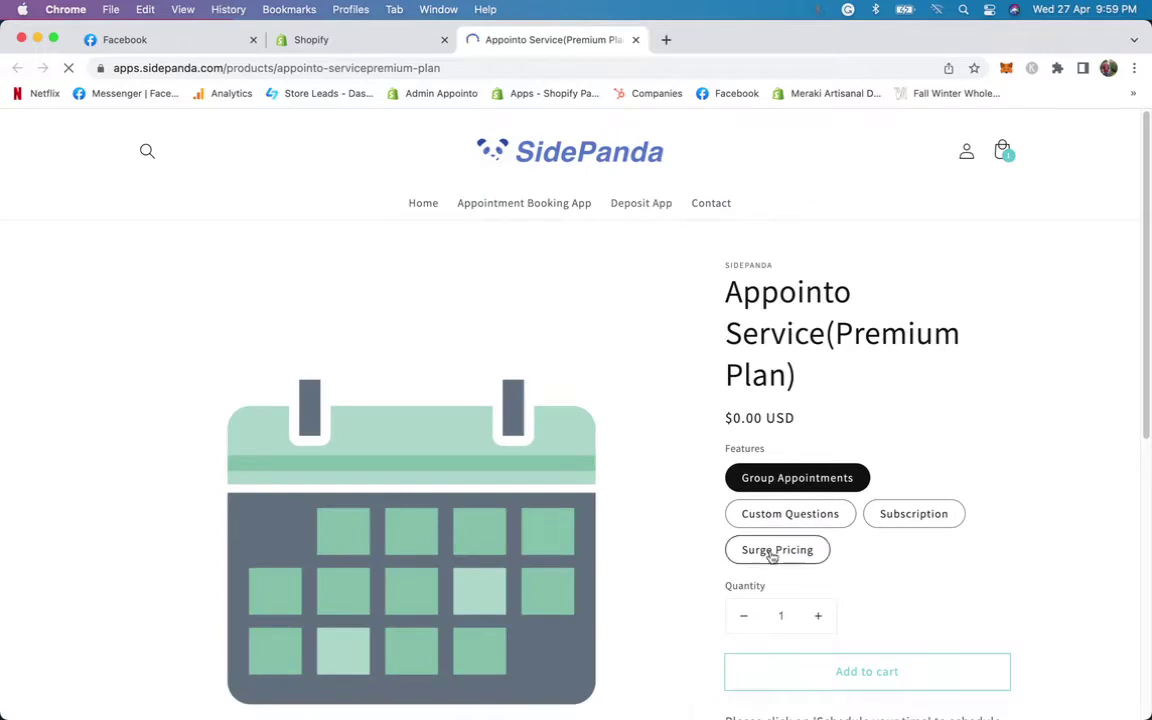
# Choose the Surge Pricing variant at $10.00 and preview the booking calendar
pyautogui.click(770, 551)
pyautogui.scroll(-2, 838, 426)
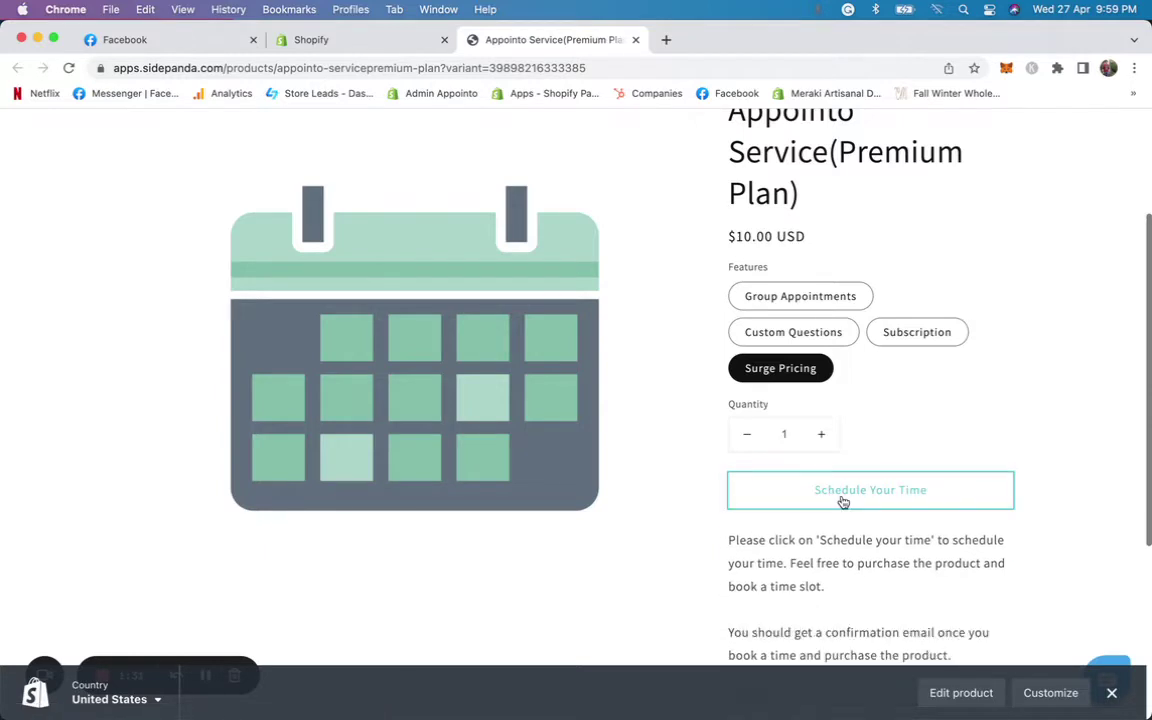
pyautogui.click(760, 490)
pyautogui.click(885, 222)
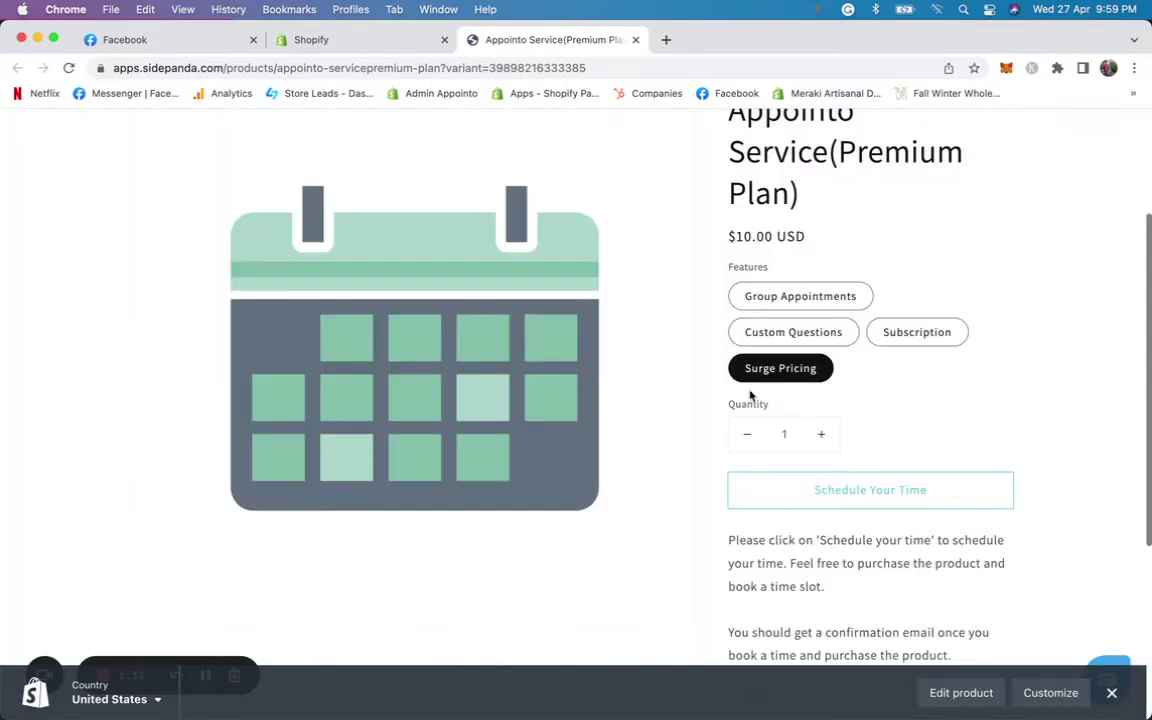
# Return to the Appointo admin and scroll to the Premium Plan weekly hours
pyautogui.click(312, 40)
pyautogui.scroll(-10, 636, 568)
pyautogui.scroll(-10, 636, 568)
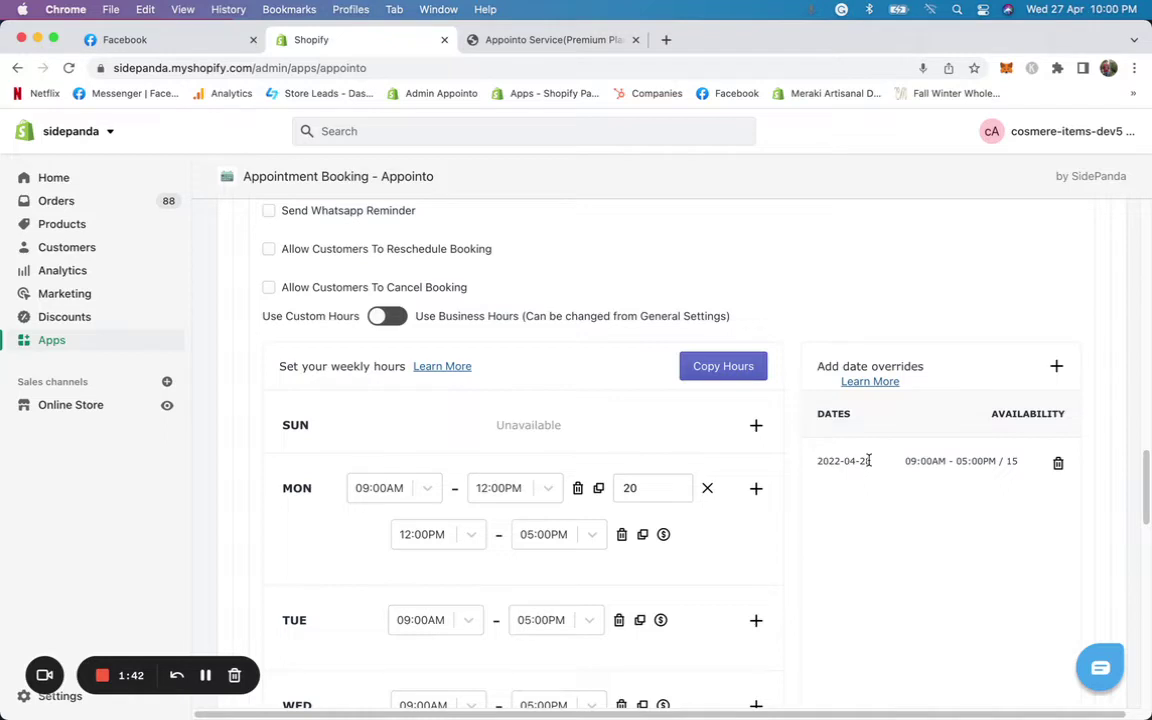
# In the storefront booking calendar, check that April 28 slots cost $15.00
pyautogui.click(575, 39)
pyautogui.scroll(-1, 800, 381)
pyautogui.click(807, 462)
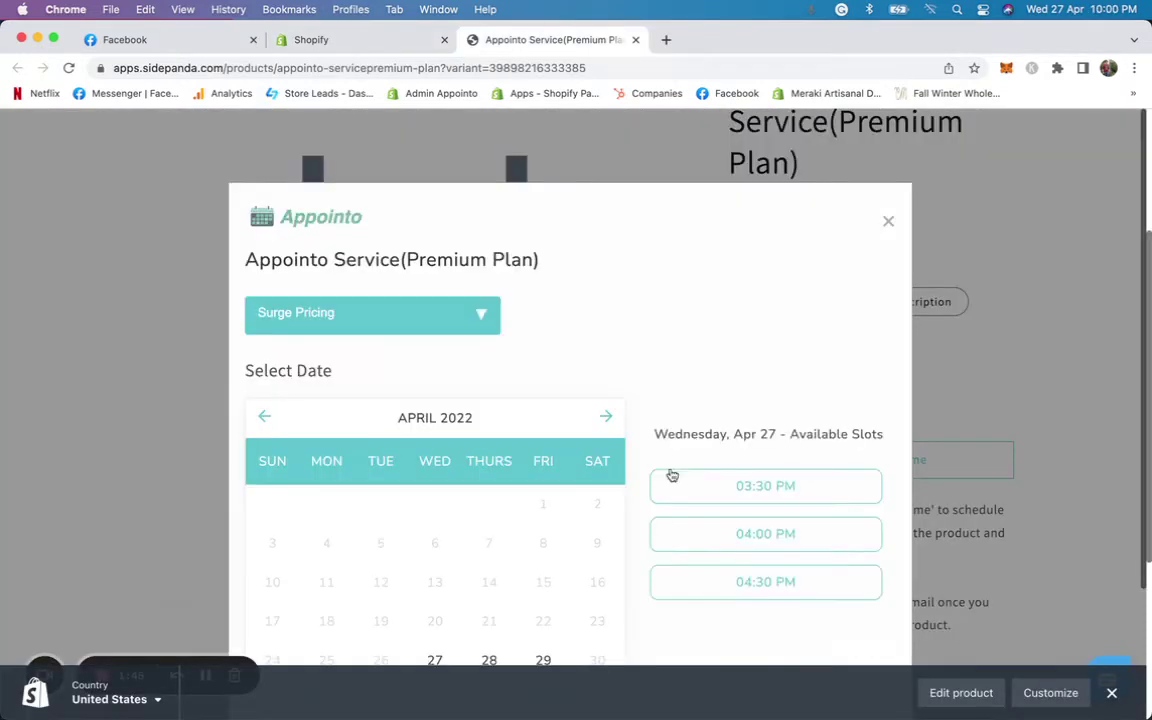
pyautogui.scroll(-2, 640, 500)
pyautogui.click(484, 583)
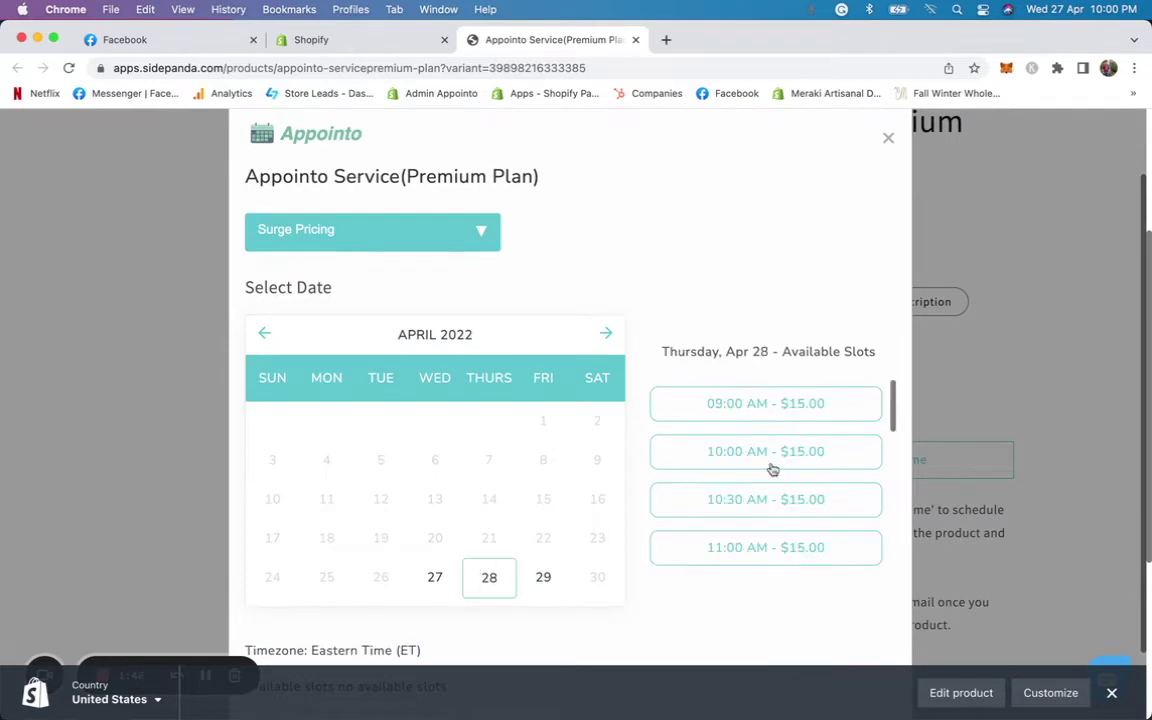
pyautogui.scroll(-6, 772, 460)
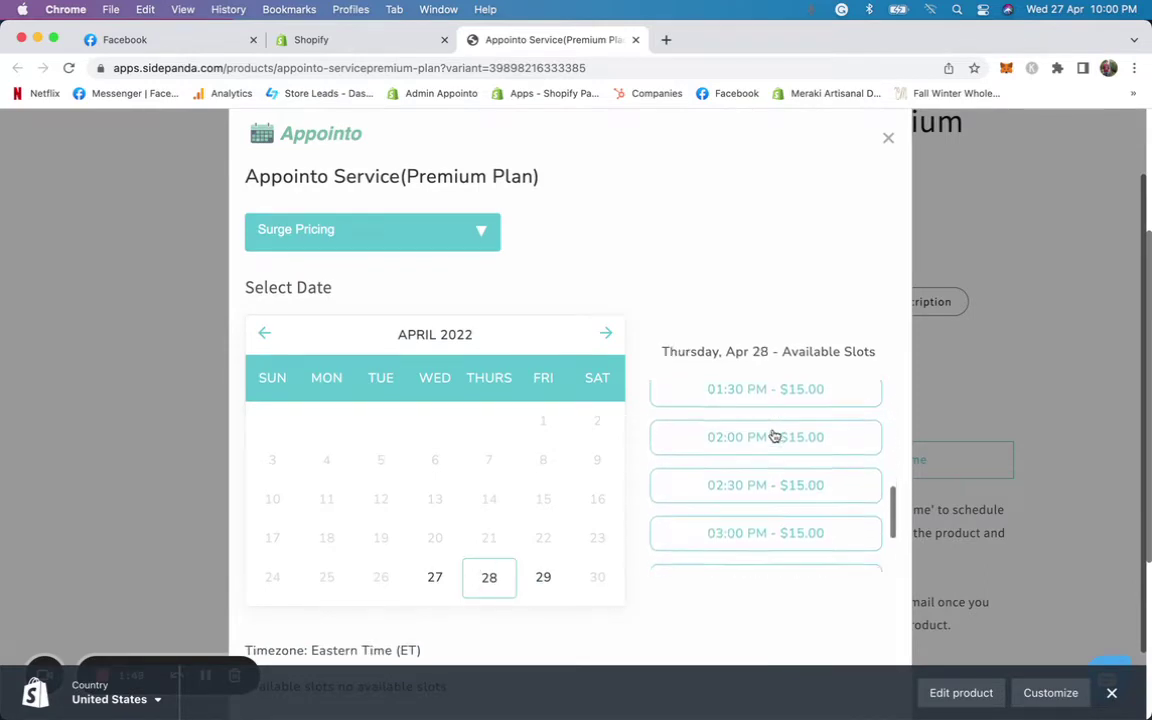
pyautogui.scroll(-3, 772, 437)
pyautogui.scroll(10, 761, 442)
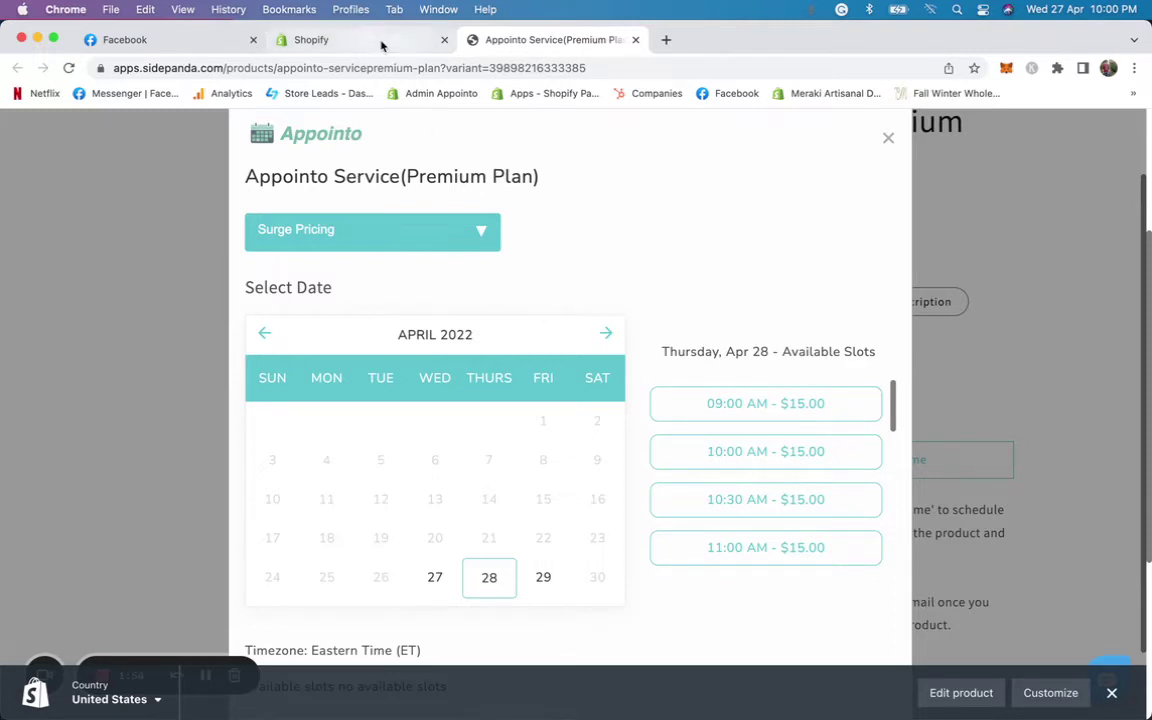
# Move to Monday, May 2 and pick the $20.00 09:00 AM slot
pyautogui.click(605, 333)
pyautogui.click(327, 423)
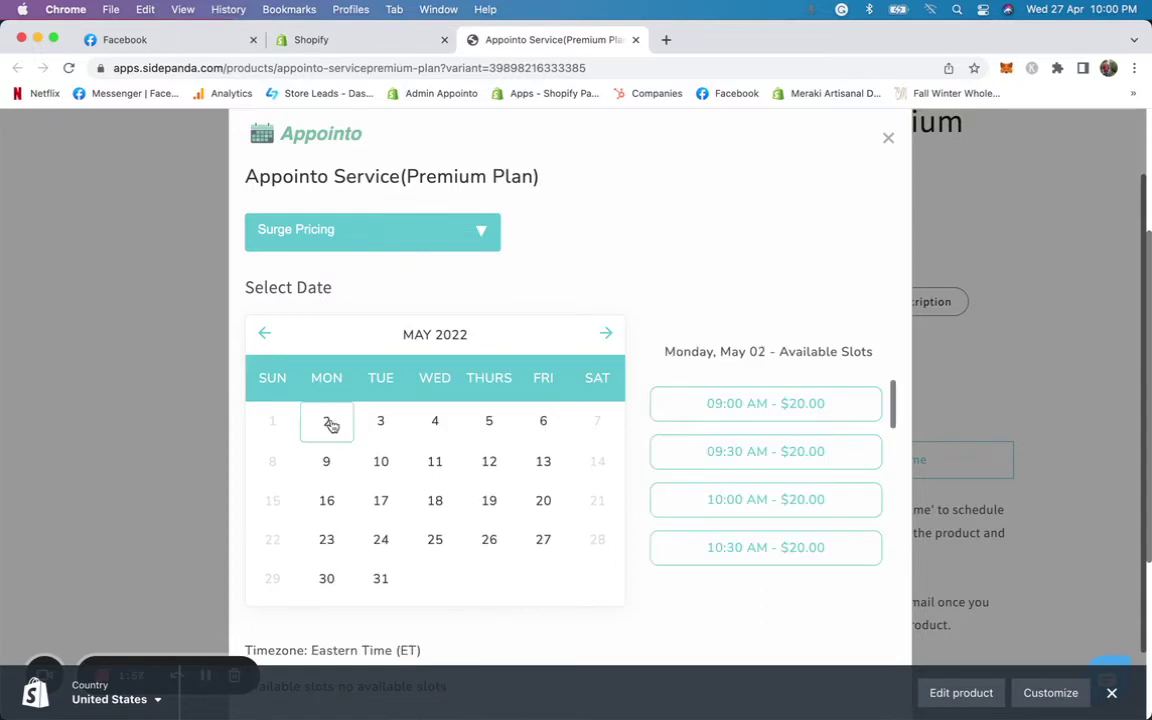
pyautogui.scroll(-1, 801, 440)
pyautogui.scroll(-3, 799, 450)
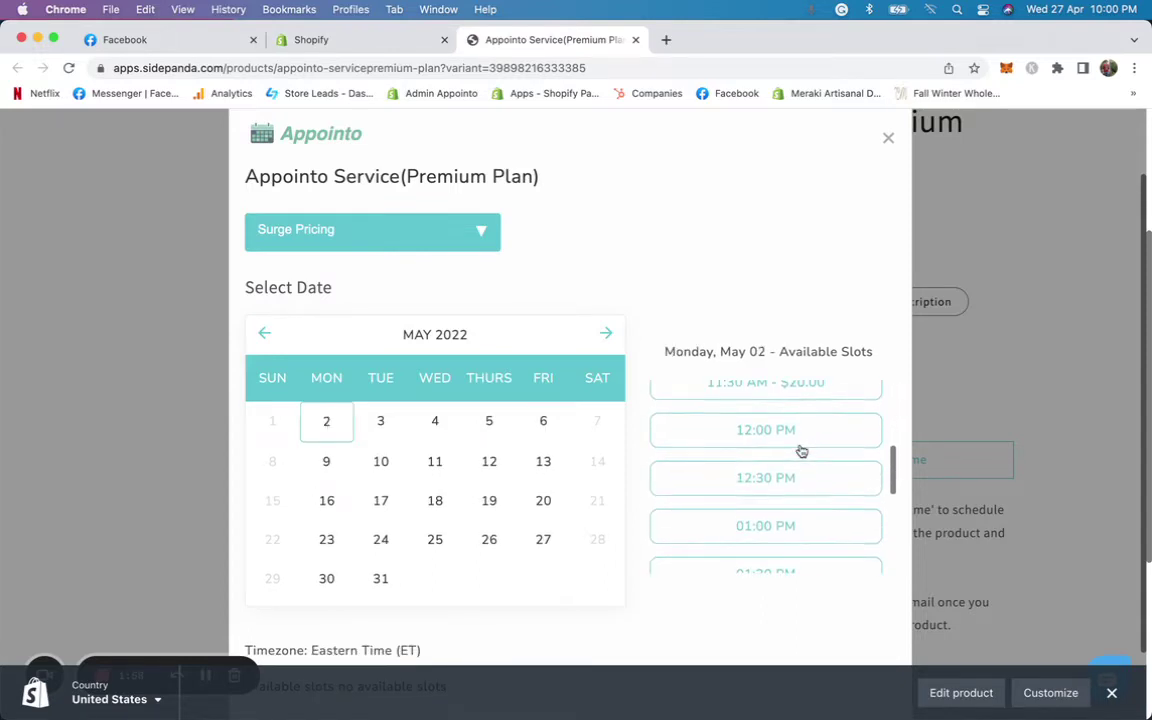
pyautogui.scroll(-3, 793, 535)
pyautogui.scroll(5, 793, 538)
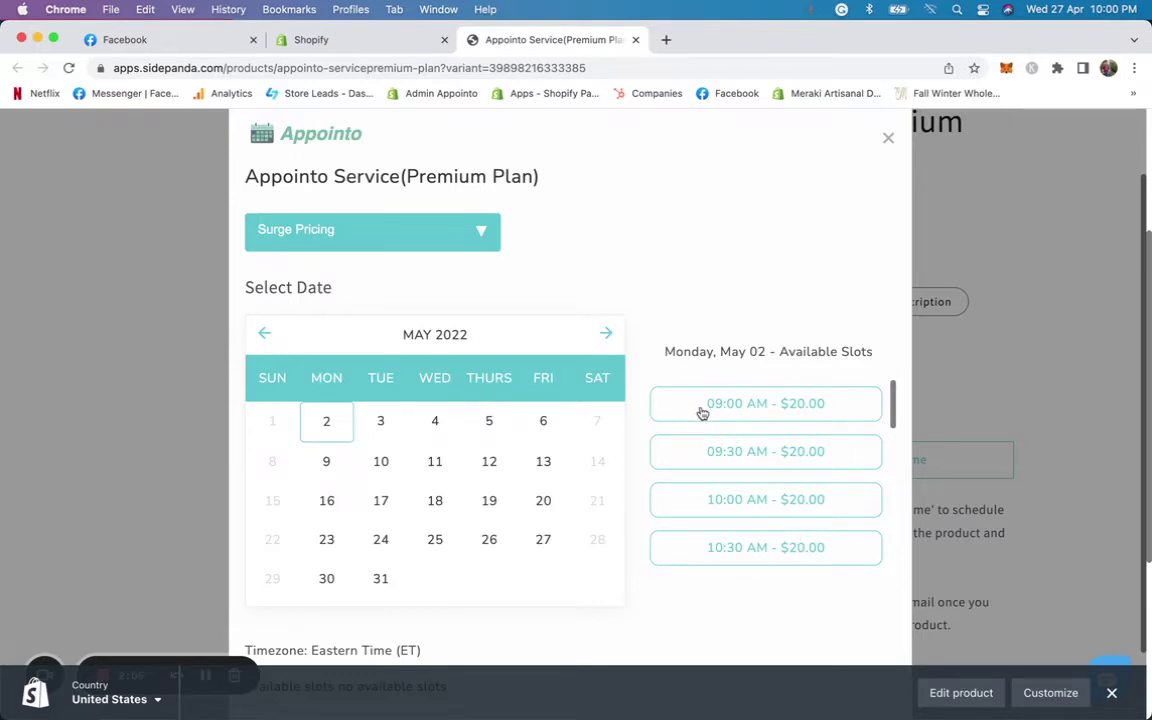
pyautogui.click(703, 410)
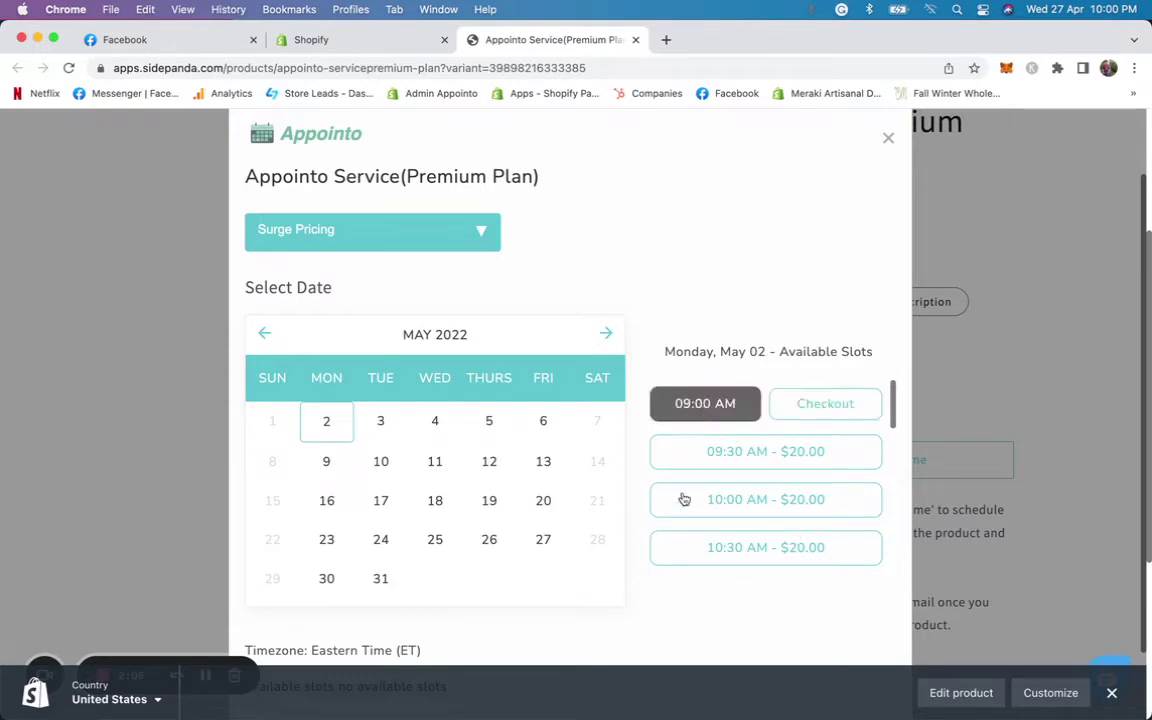
# Check checkout totals $20.00 with a $10.00 surge charge, then pick April 27 at 04:00 PM
pyautogui.click(810, 411)
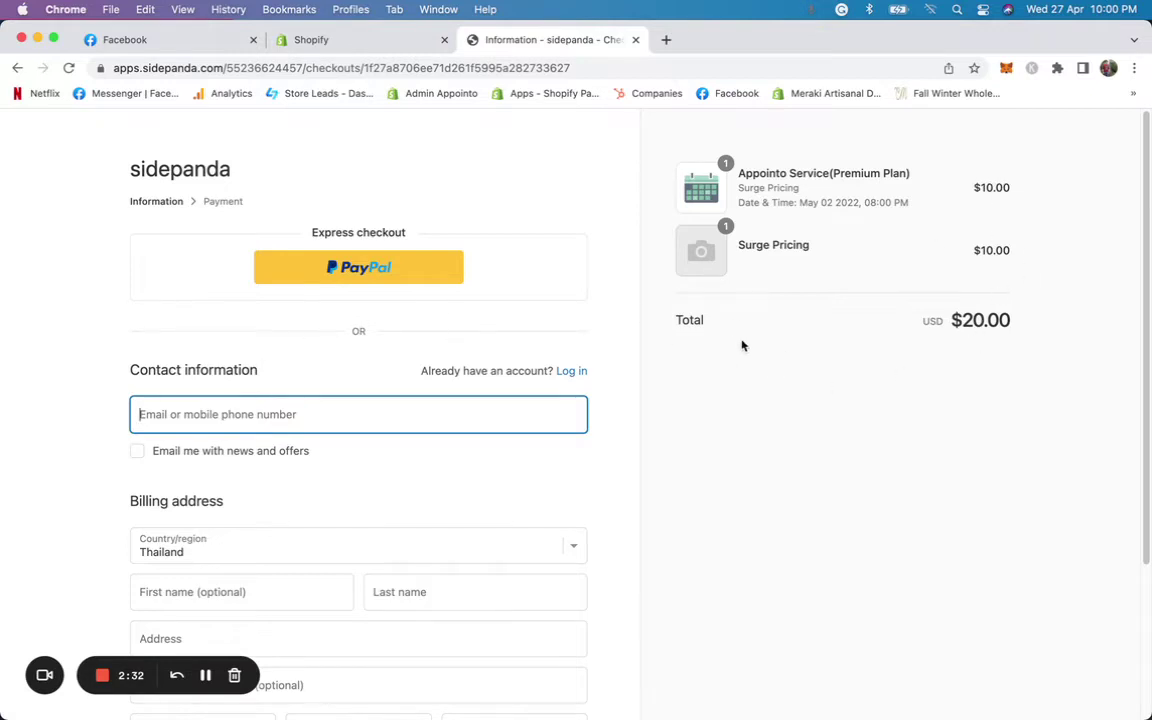
pyautogui.click(18, 68)
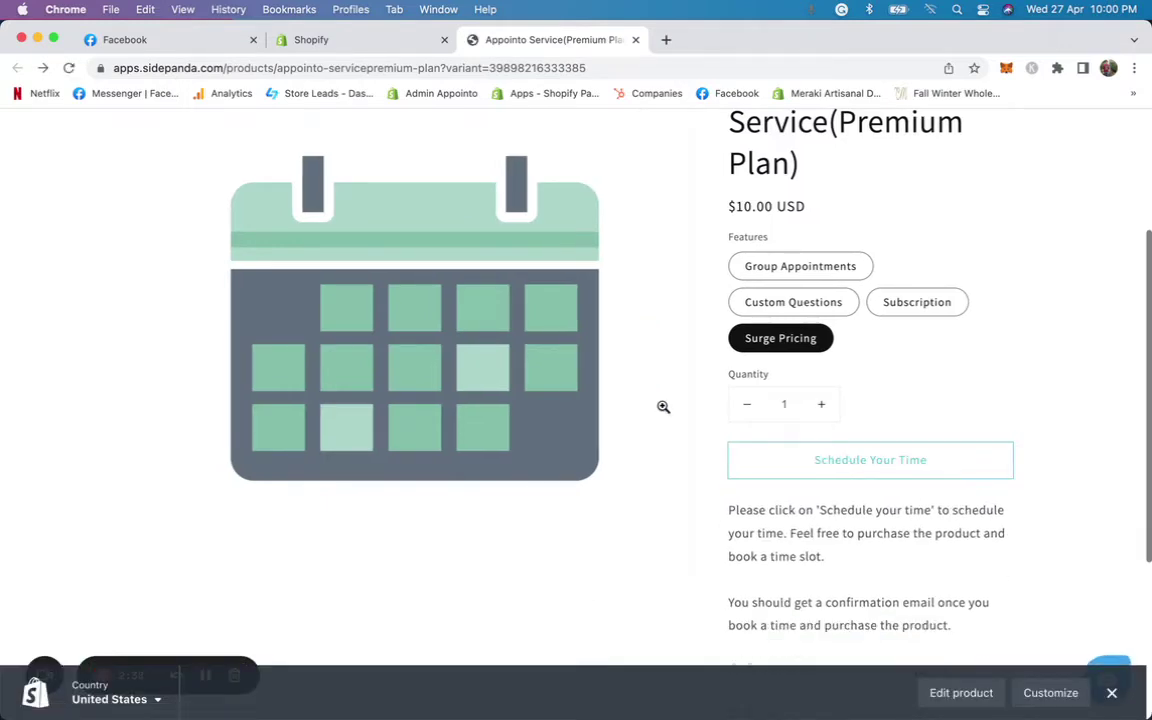
pyautogui.click(780, 463)
pyautogui.scroll(-3, 676, 537)
pyautogui.click(727, 366)
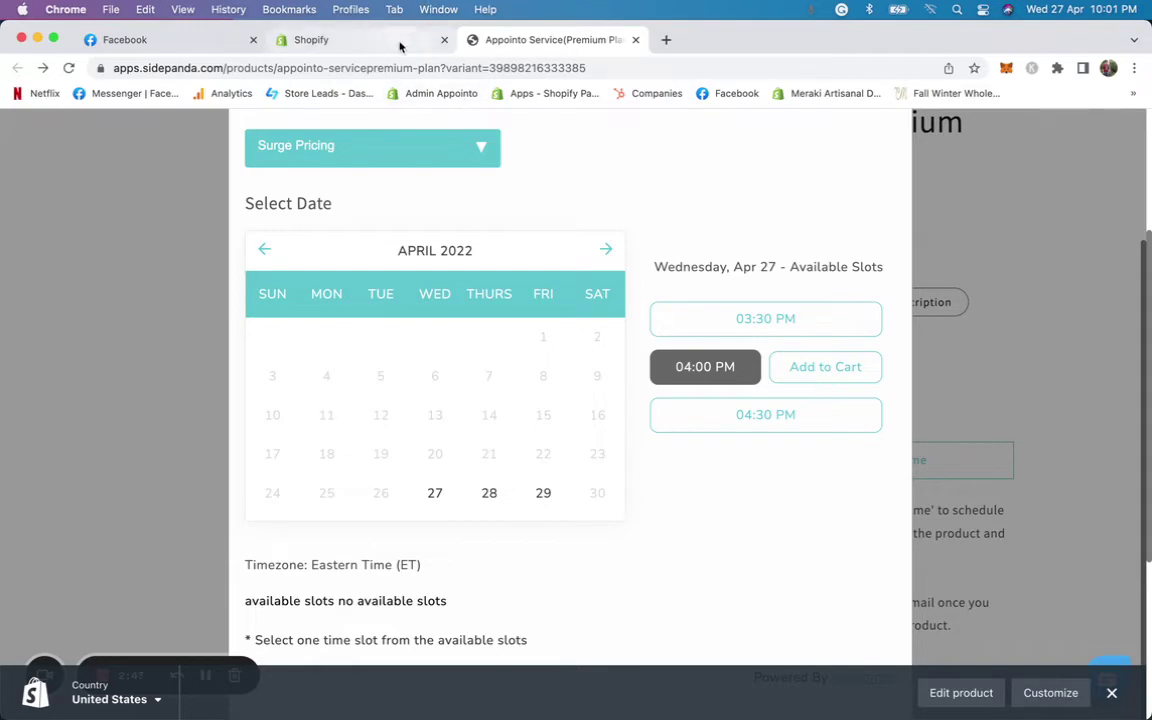
# Change Monday's morning slot price from 20 to 5, save, and reload the product page
pyautogui.click(362, 40)
pyautogui.press('BackSpace')
pyautogui.press('BackSpace')
pyautogui.write('5')
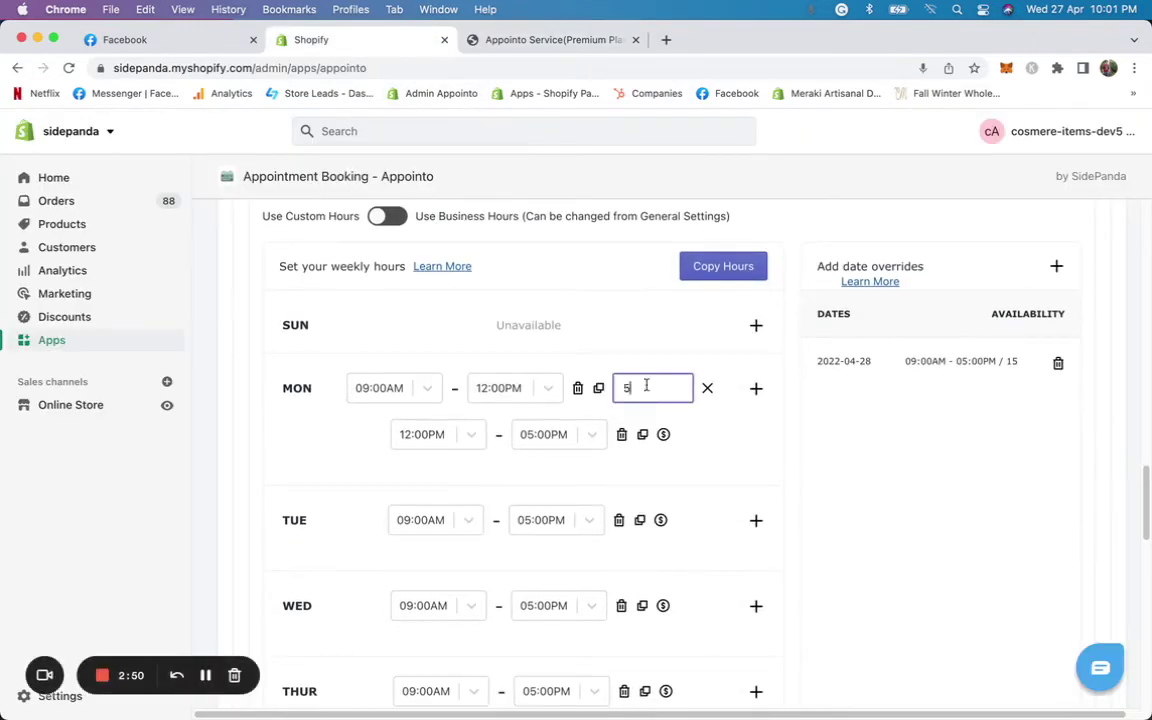
pyautogui.scroll(10, 829, 378)
pyautogui.click(993, 444)
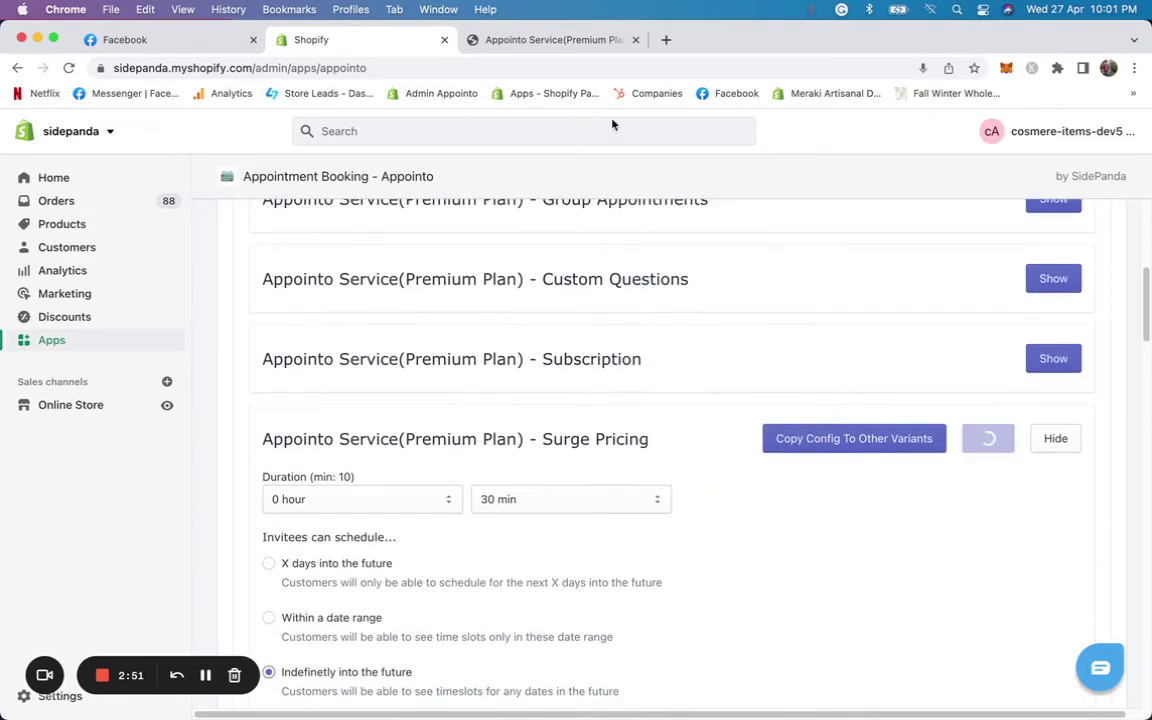
pyautogui.click(533, 40)
pyautogui.press('super+r')
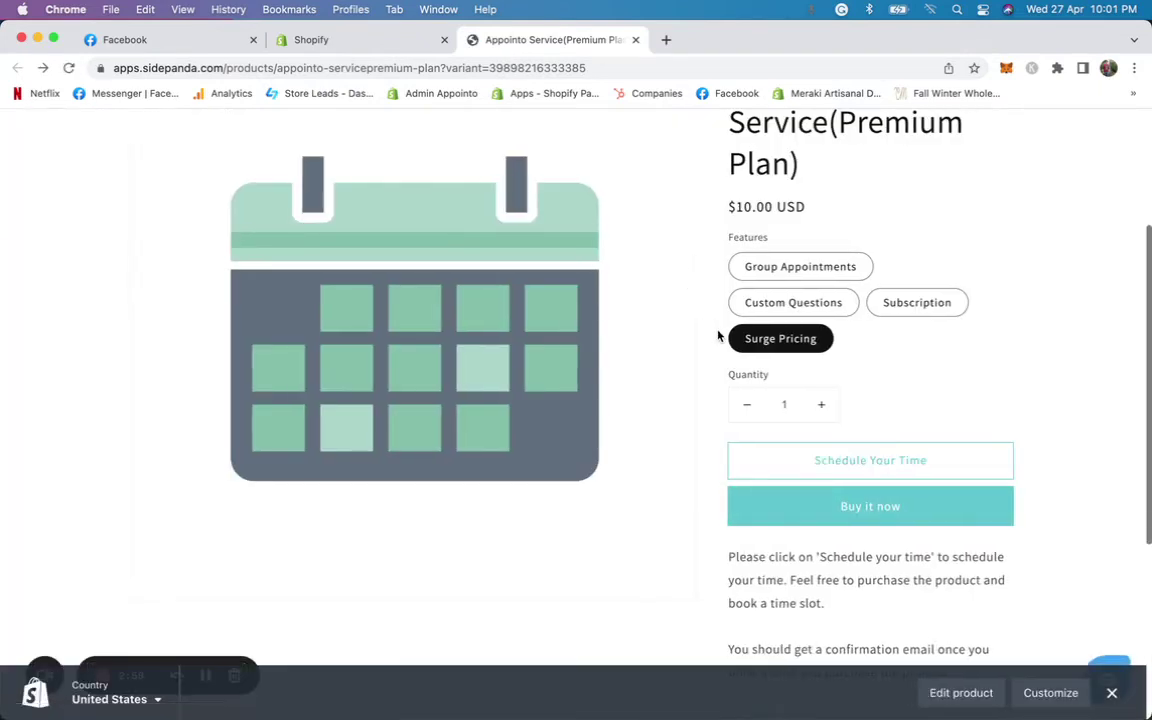
# Book May 2 at 09:30 AM and proceed to checkout
pyautogui.click(818, 460)
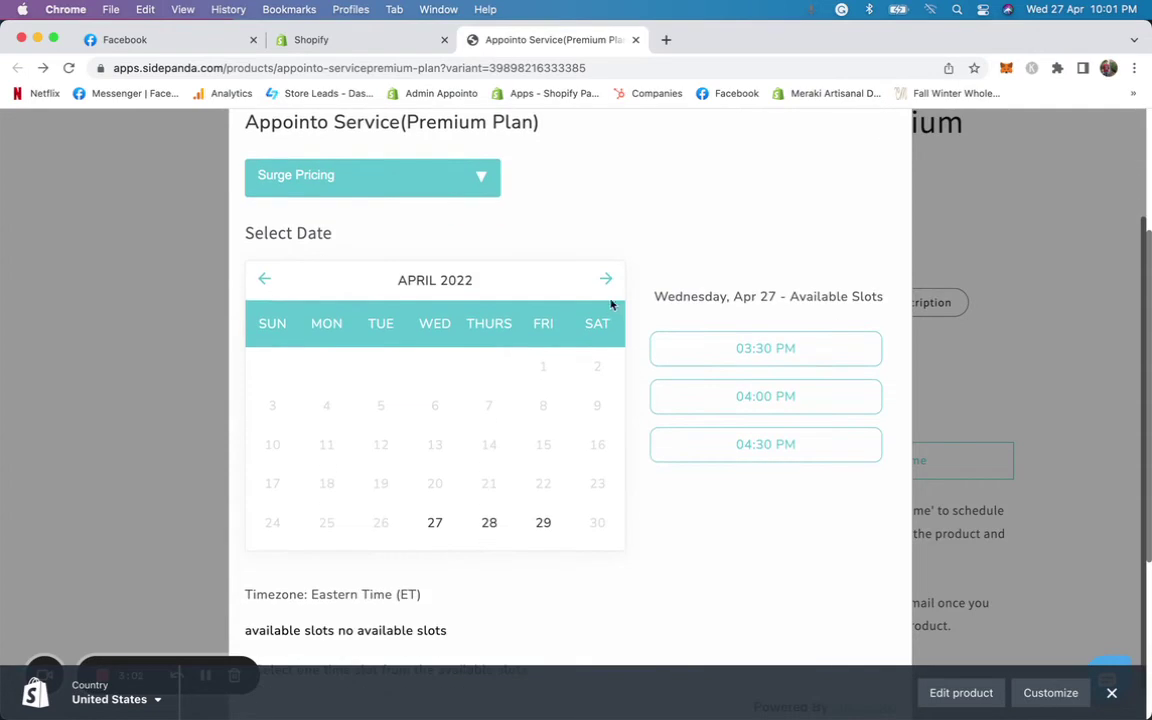
pyautogui.click(606, 279)
pyautogui.click(326, 366)
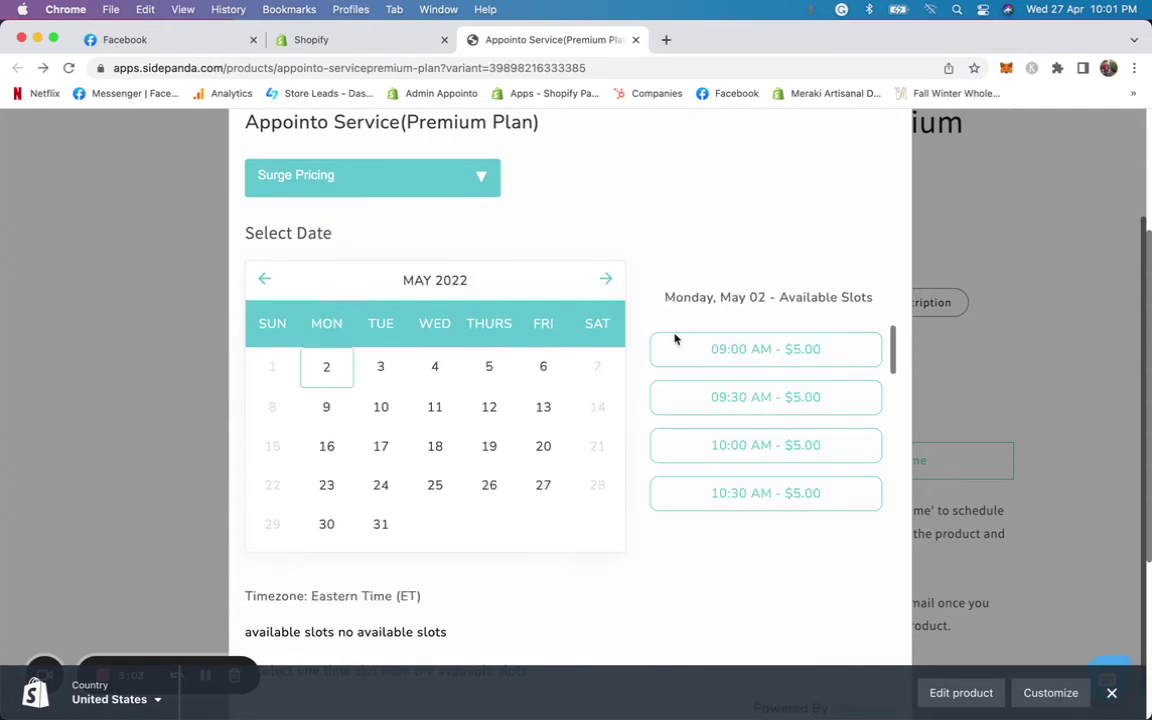
pyautogui.click(766, 398)
pyautogui.click(825, 401)
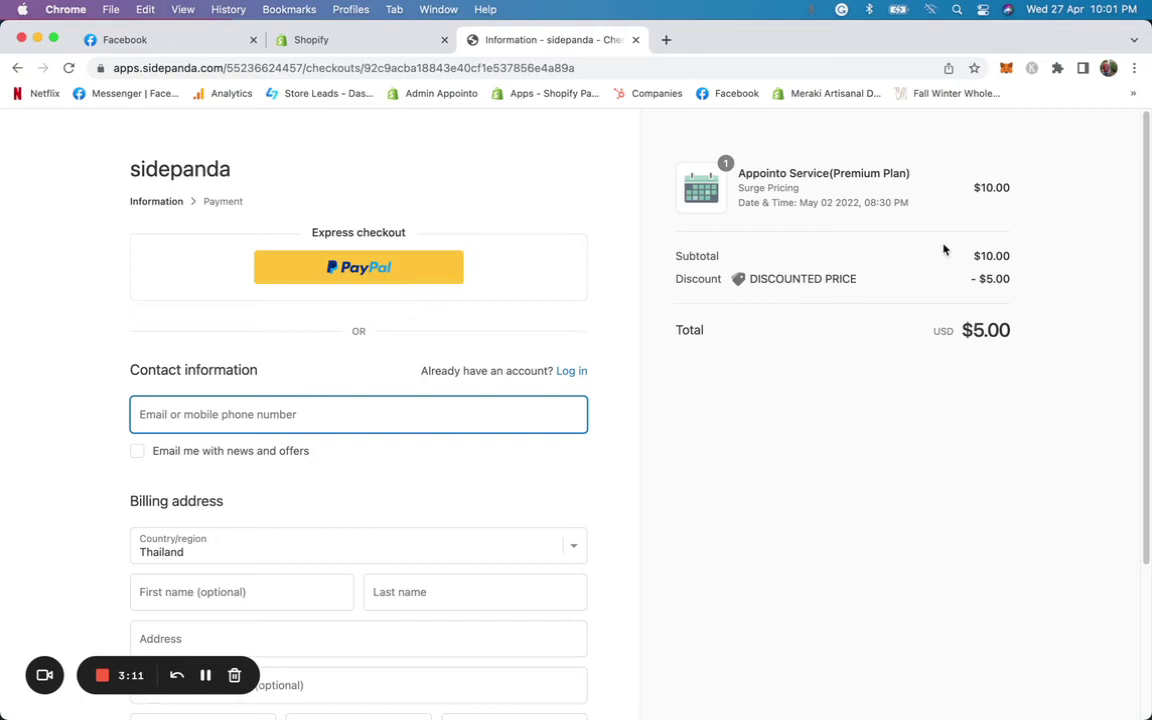
# Go back from checkout to the Premium Plan product page
pyautogui.click(17, 68)
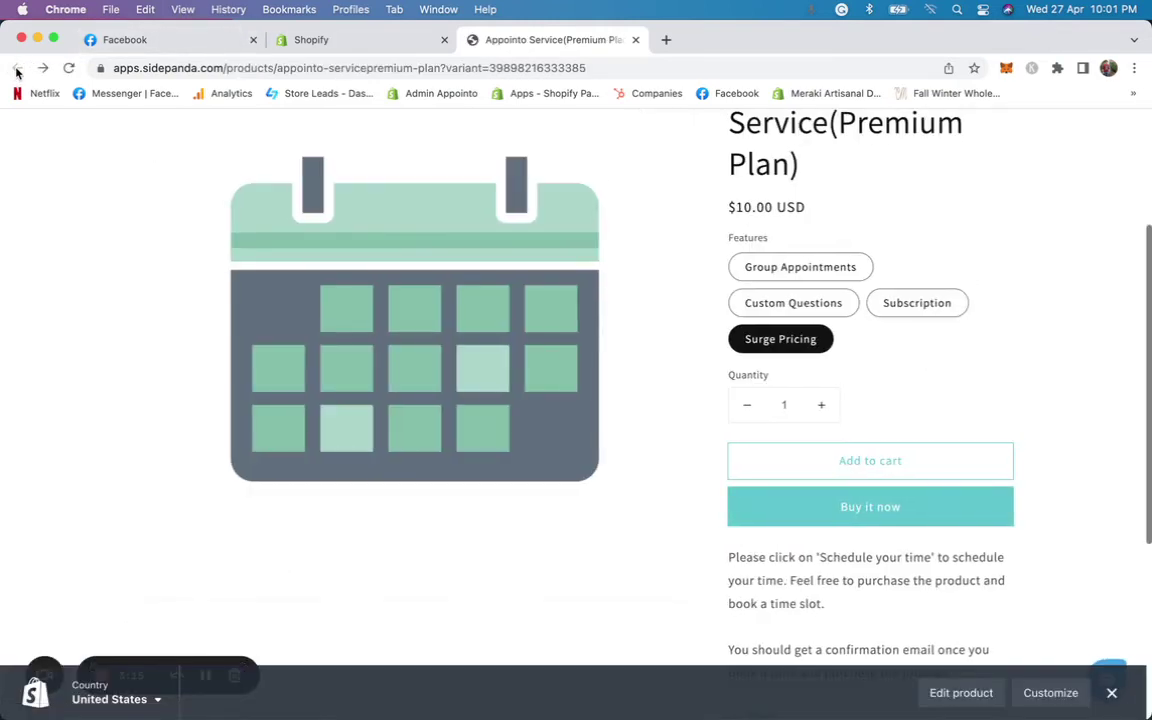